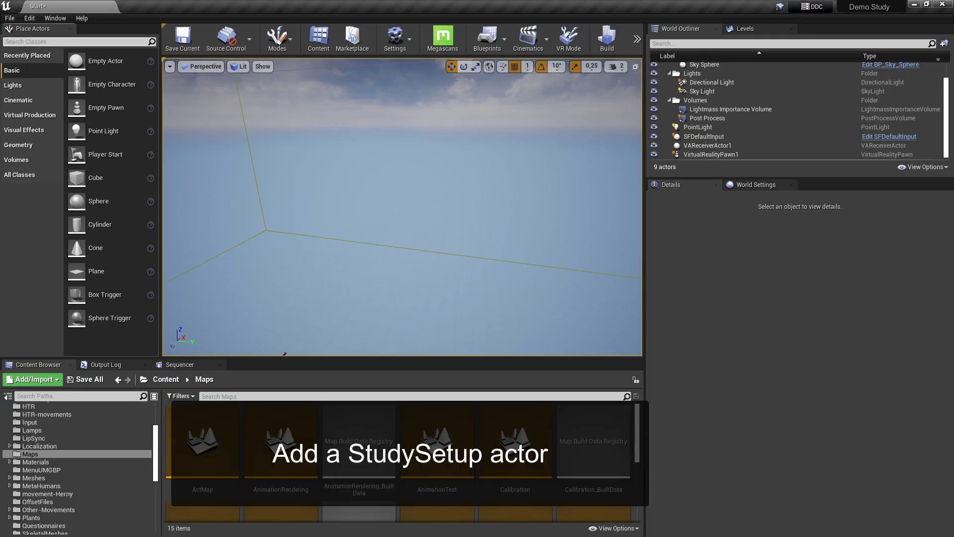
Find 'study' in Place Actors, drop an SF Study Setup actor into the level, and clear the search
text(study)
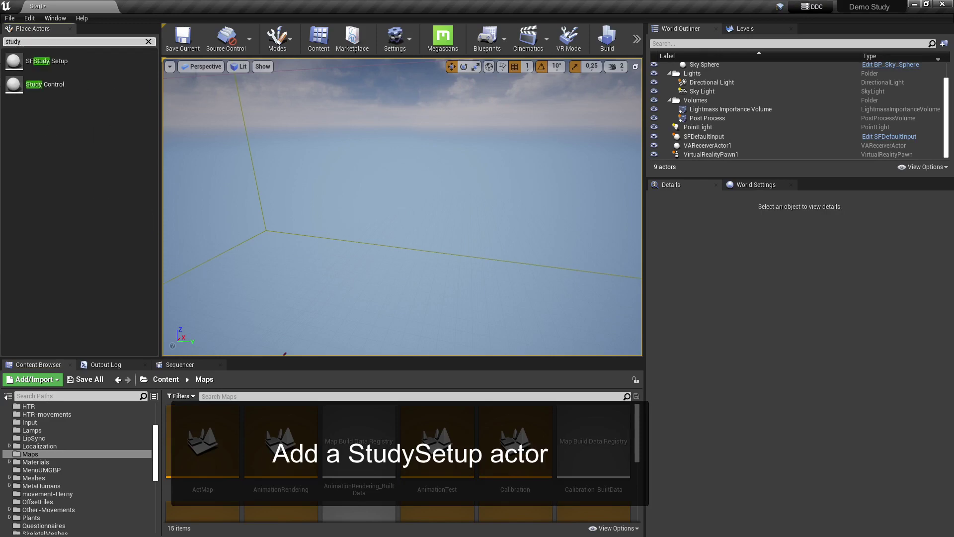
drag(45, 60, 366, 280)
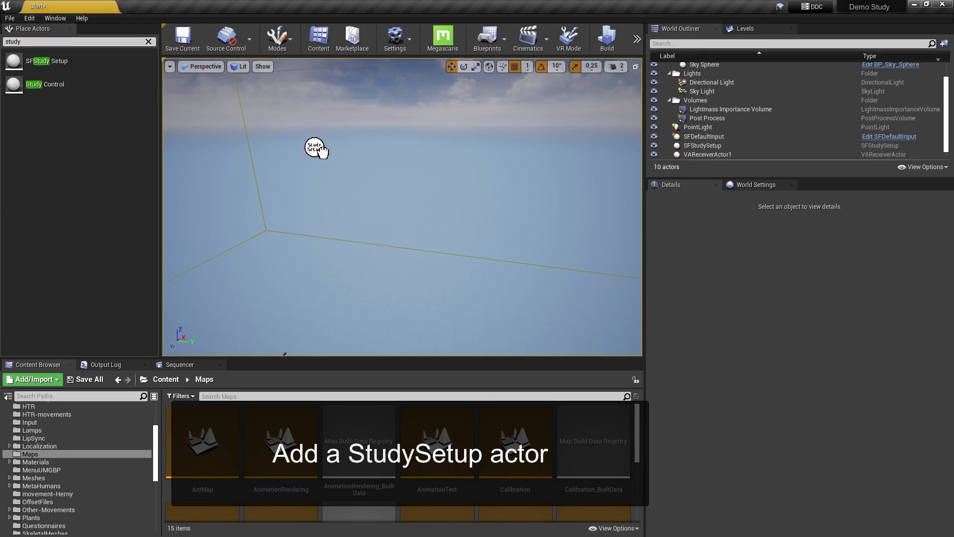
click(148, 41)
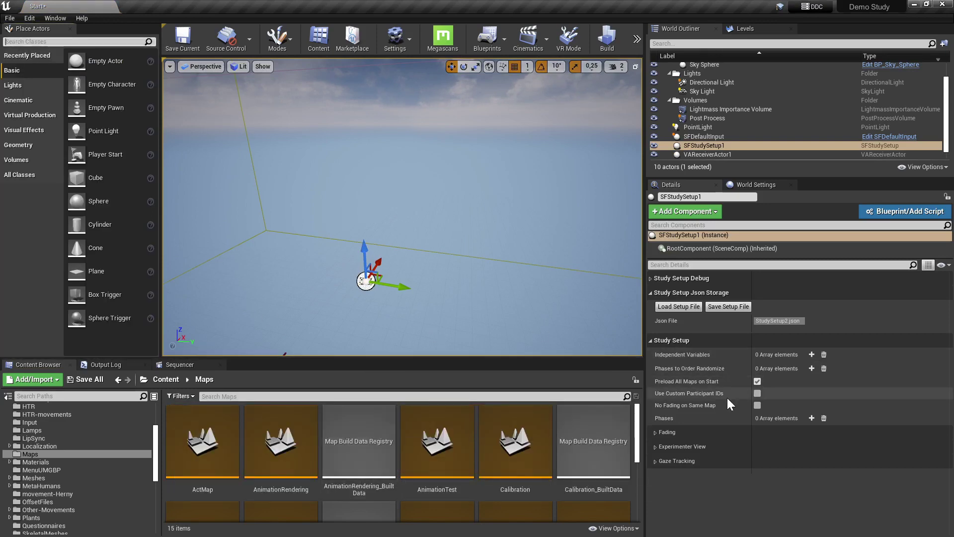
Add an SFStudy Phase named Warm-Up to Phases and give it one empty factor slot
click(810, 418)
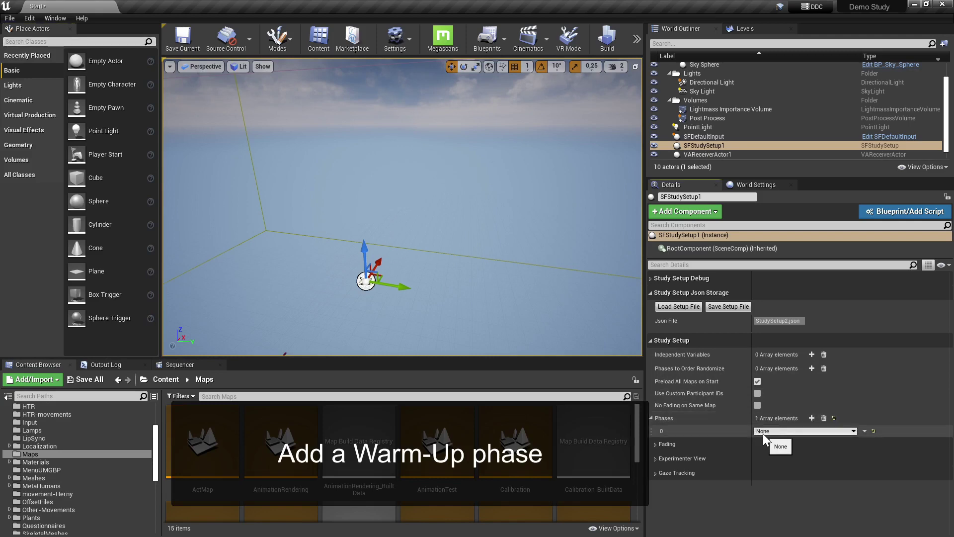
click(764, 432)
click(778, 462)
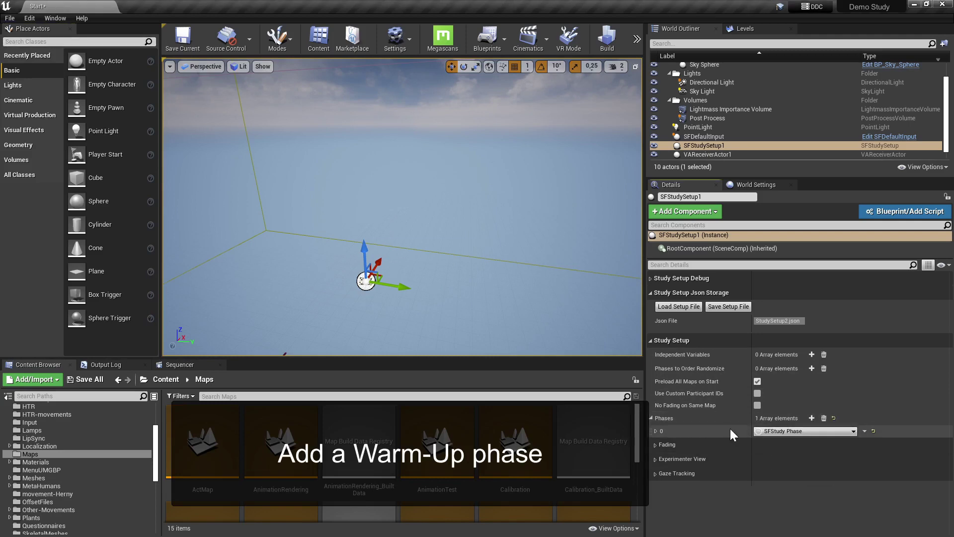
click(655, 431)
text(Warm-Up)
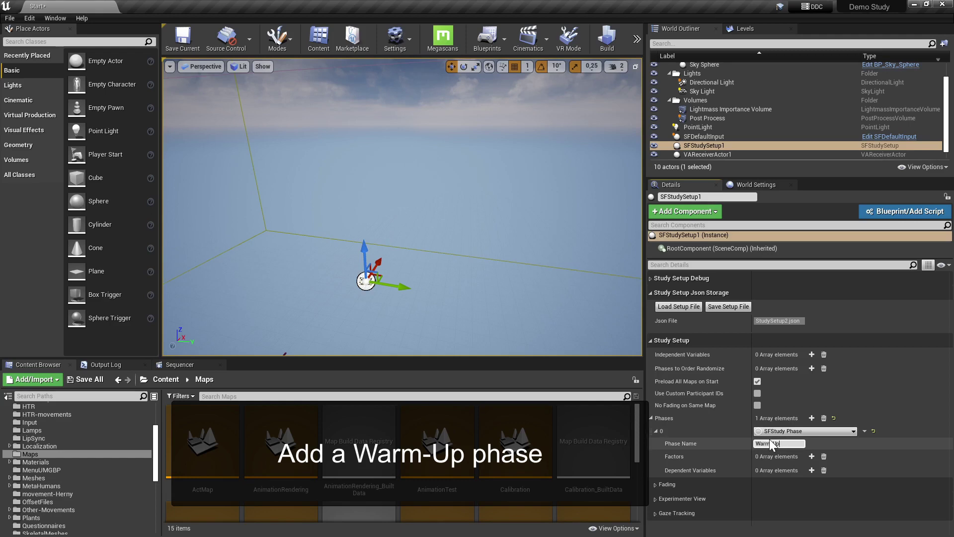
key(Return)
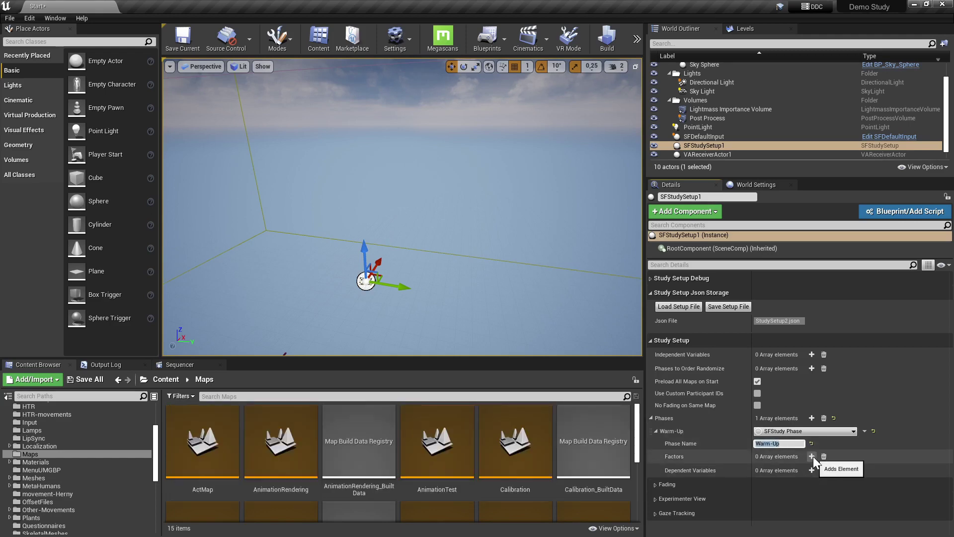
click(811, 456)
Make the Warm-Up phase's first factor an SFMap Factor named Map
click(795, 467)
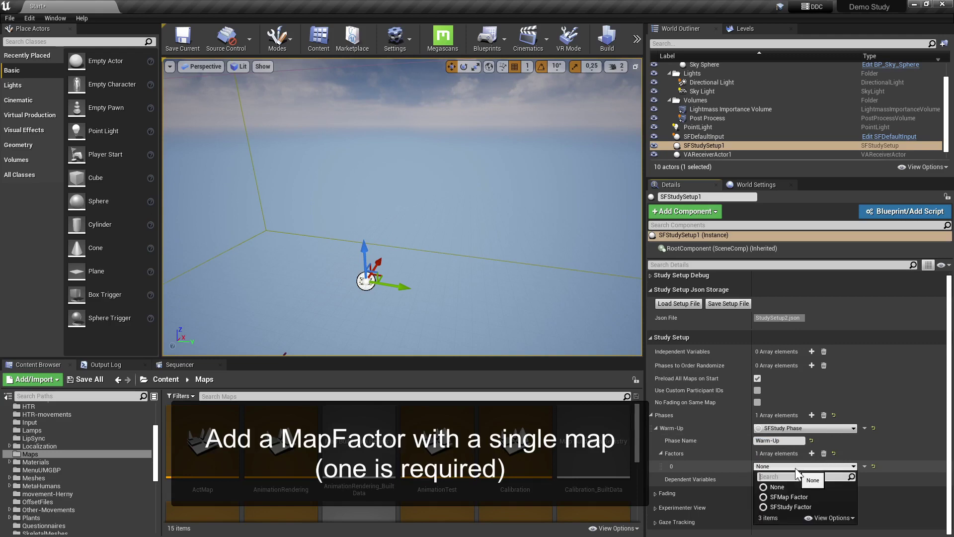
click(795, 497)
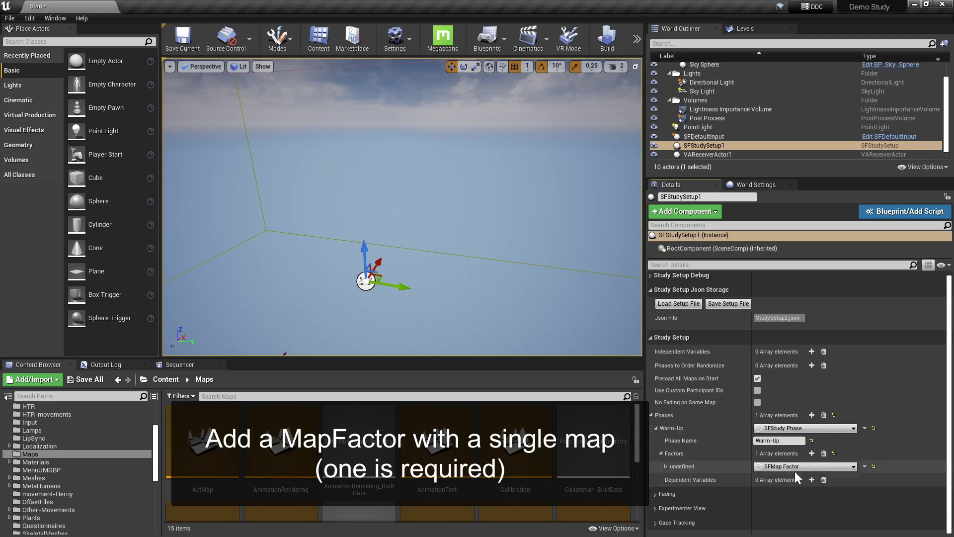
click(666, 466)
click(779, 492)
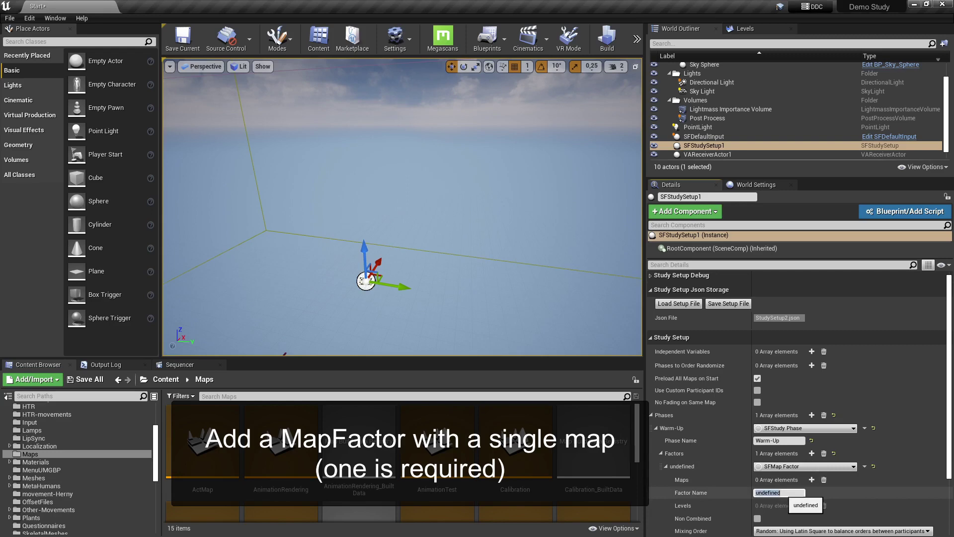
text(Map)
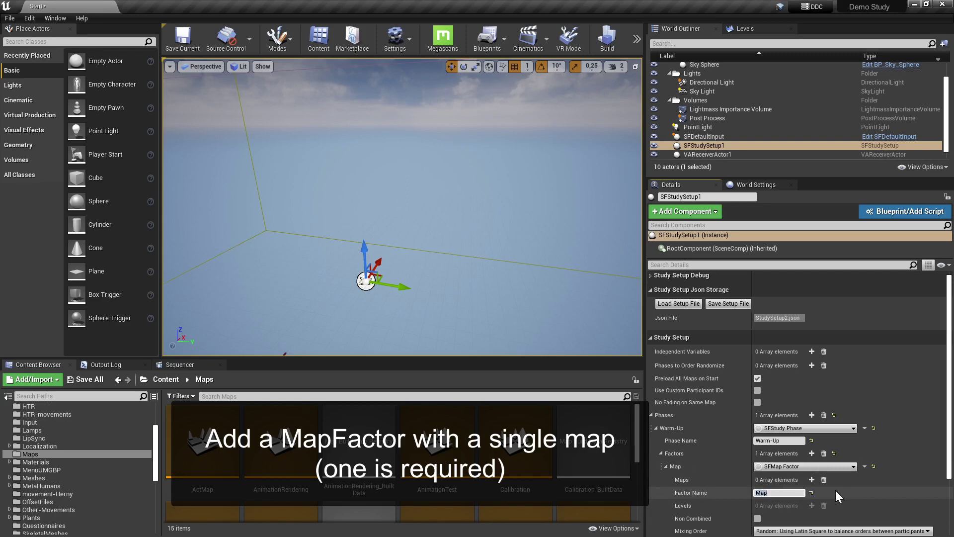
key(Return)
Add LivingRoom as the Map factor's only map and collapse the factor
click(811, 480)
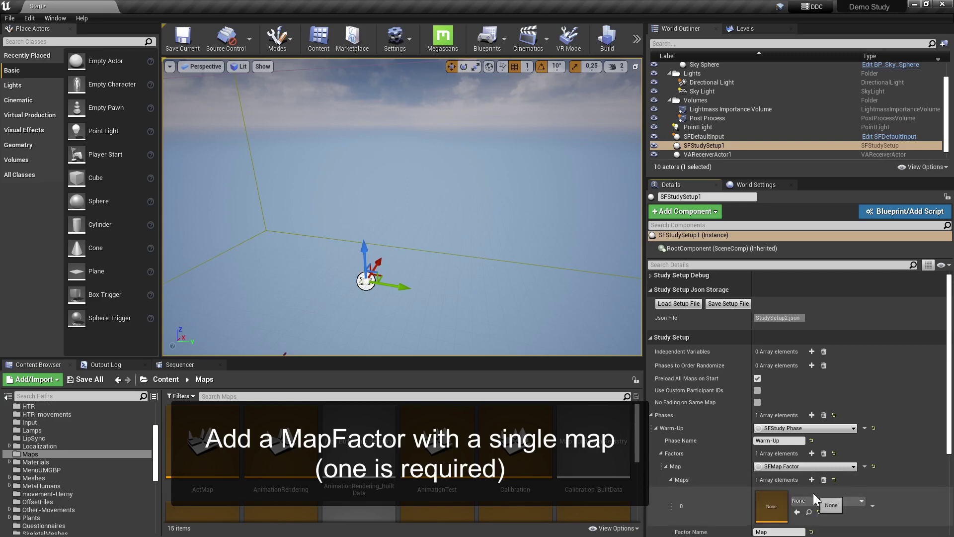
scroll(813, 497, down, 3)
click(808, 421)
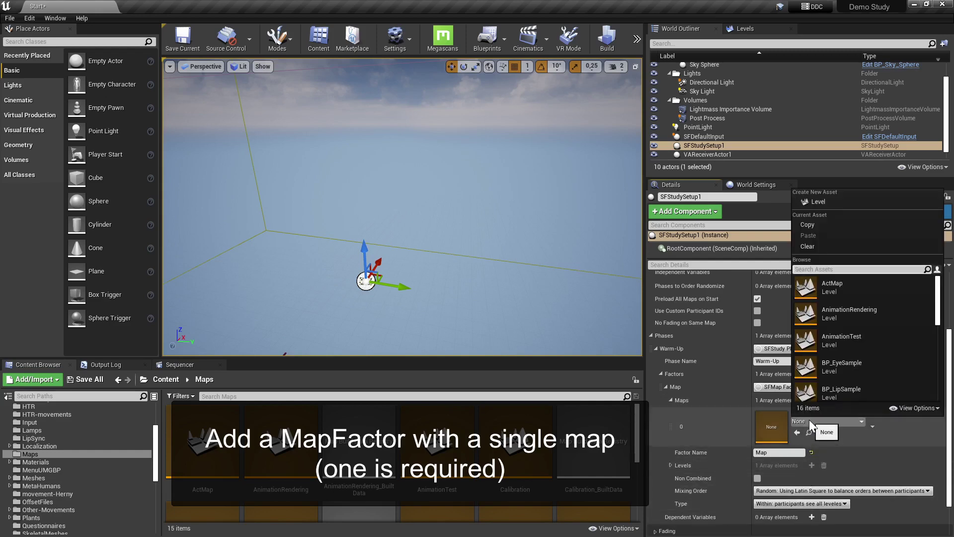
text(liv)
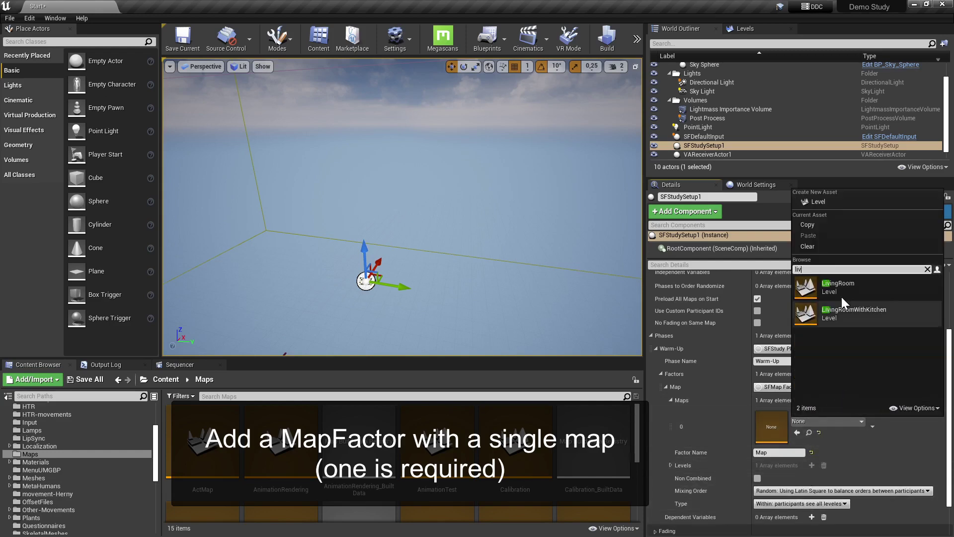
click(842, 283)
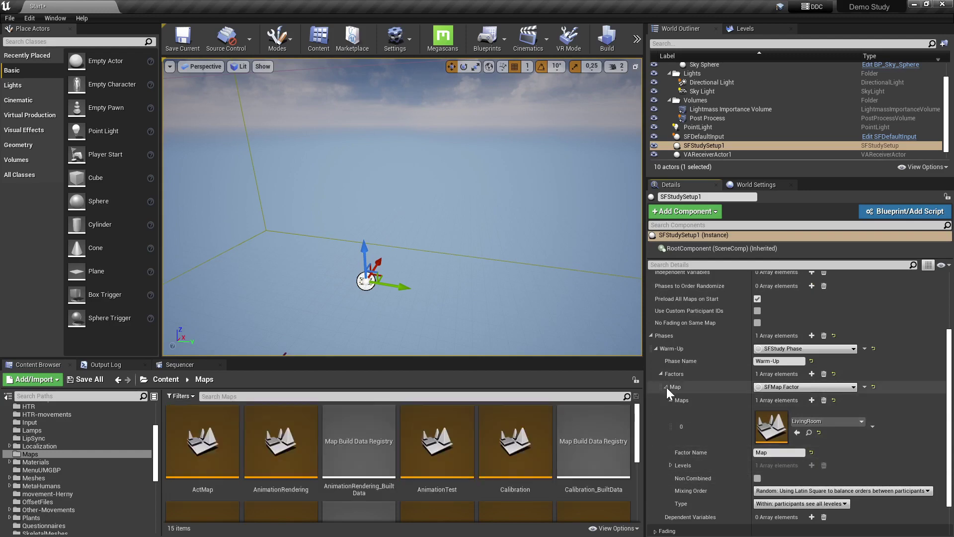
click(665, 386)
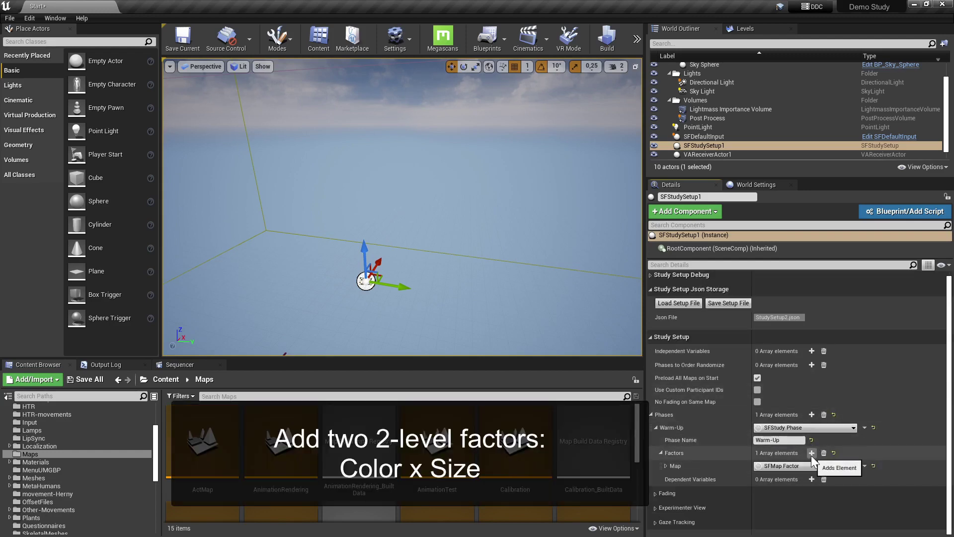
Add a second factor to Warm-Up, an SFStudy Factor named Color
click(812, 453)
click(758, 478)
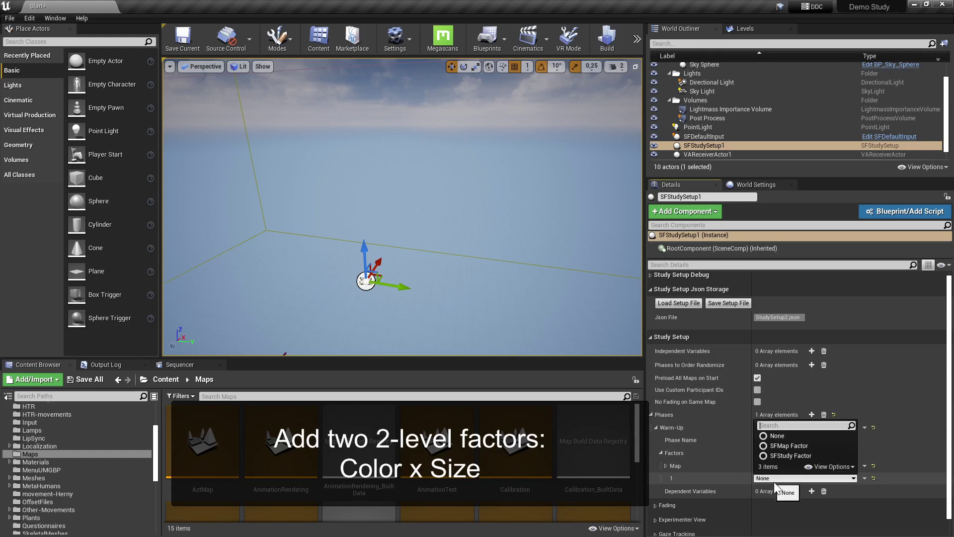
click(779, 458)
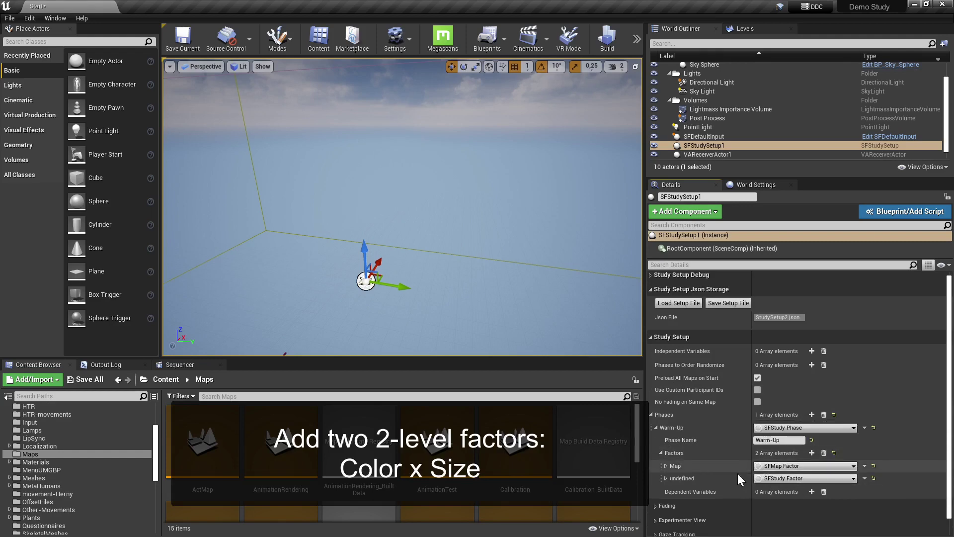
click(666, 478)
click(779, 491)
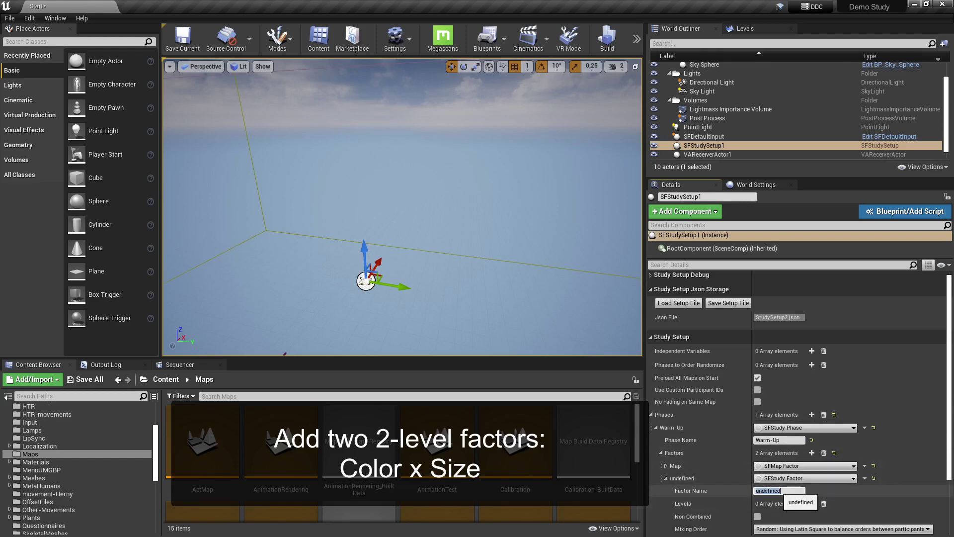
text(Color)
key(Return)
Give Color levels Orange and Blue, keeping random Latin Square mixing and within participants
scroll(809, 490, down, 3)
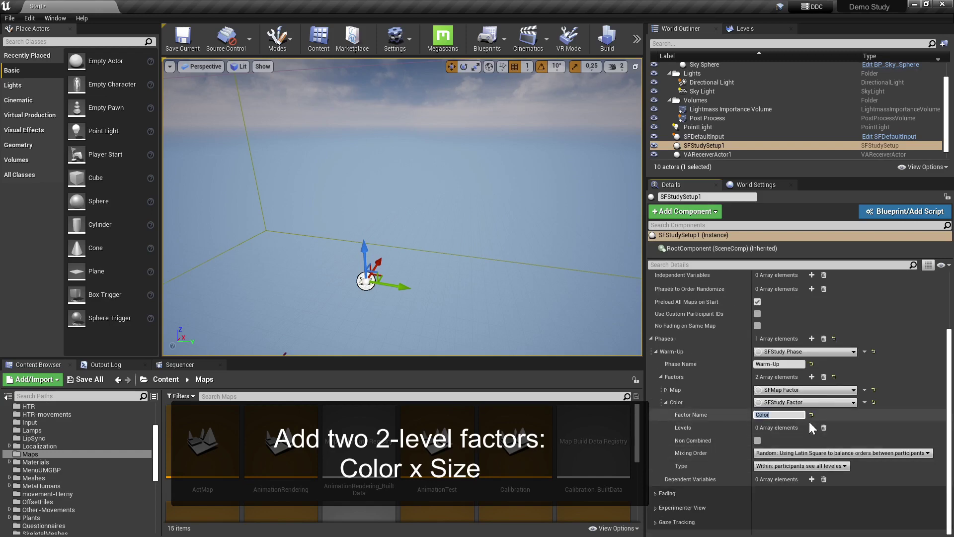
click(811, 428)
click(811, 427)
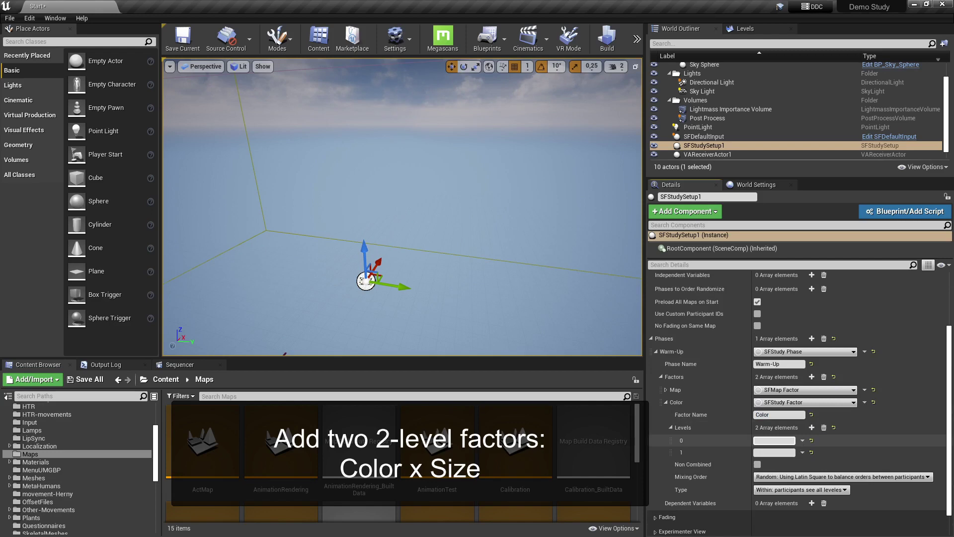
text(Orange)
text(Blue)
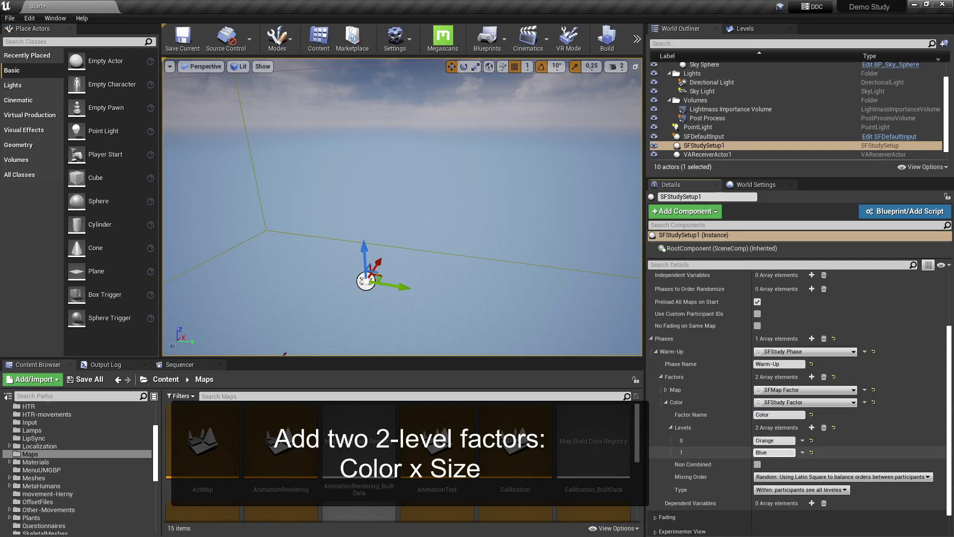
click(770, 477)
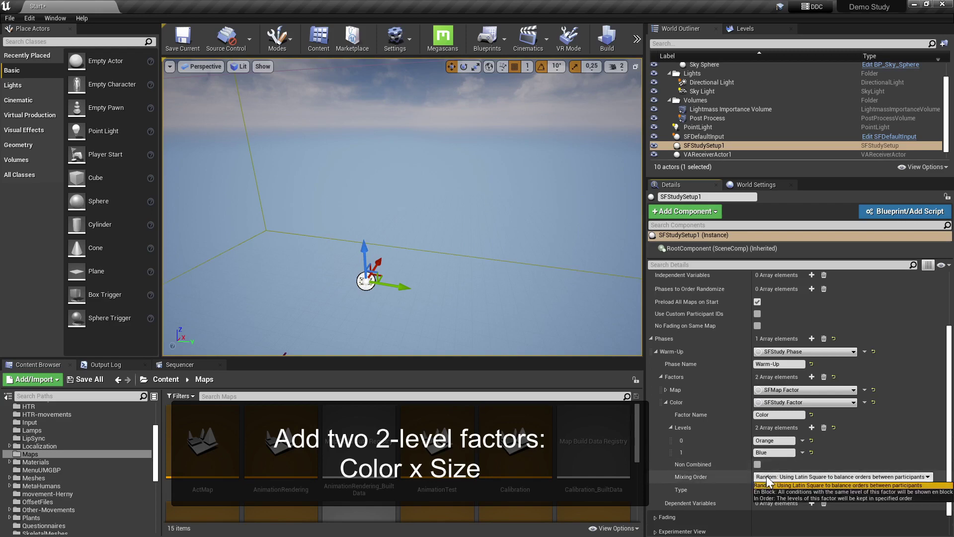
click(772, 486)
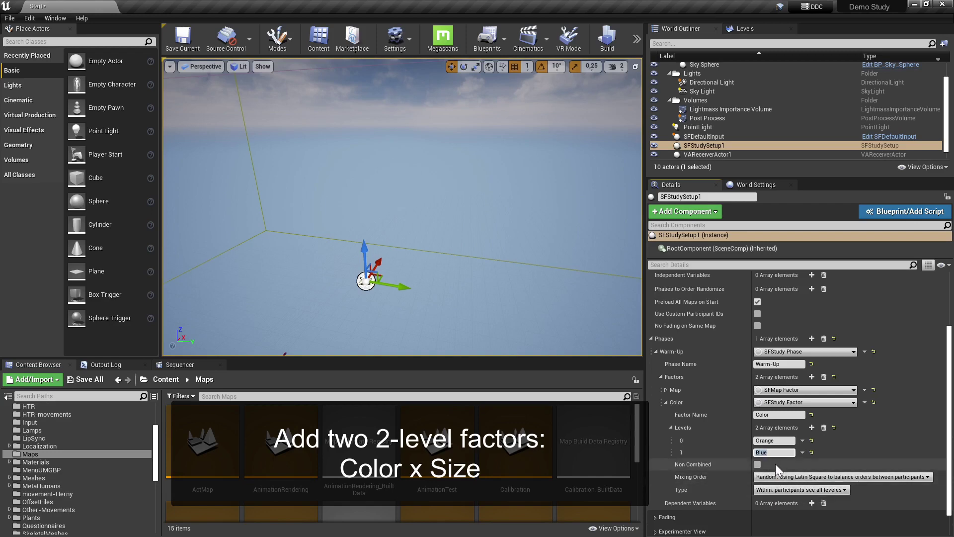
click(768, 452)
click(767, 491)
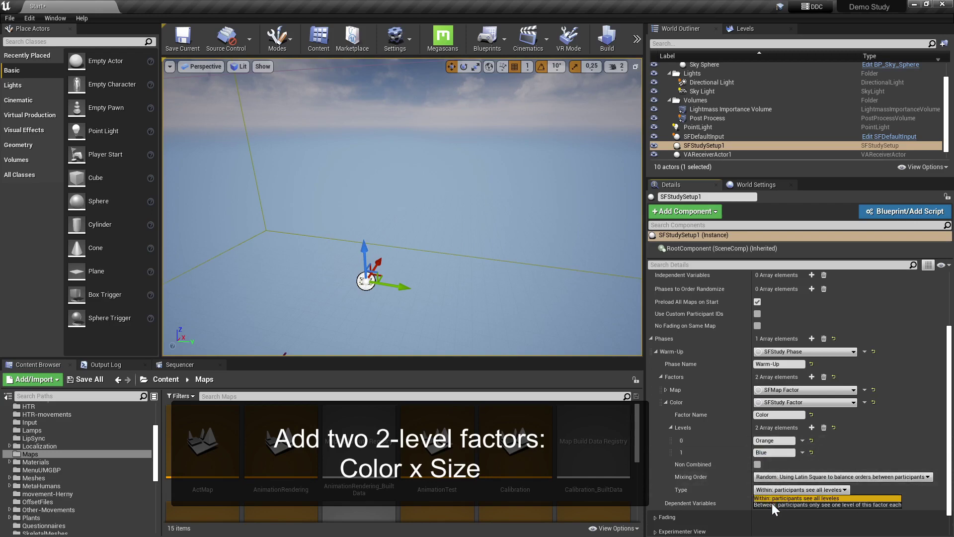
click(772, 499)
scroll(815, 442, down, 1)
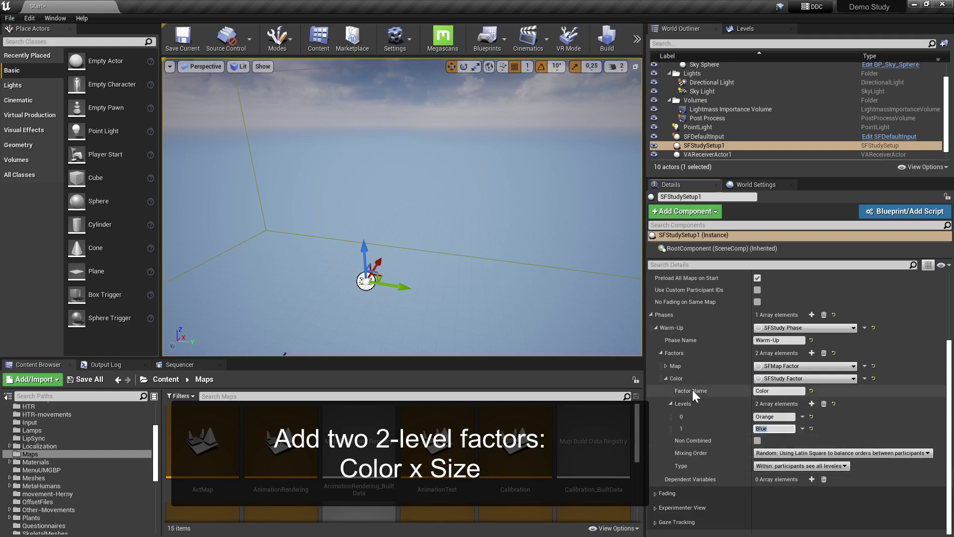
click(666, 379)
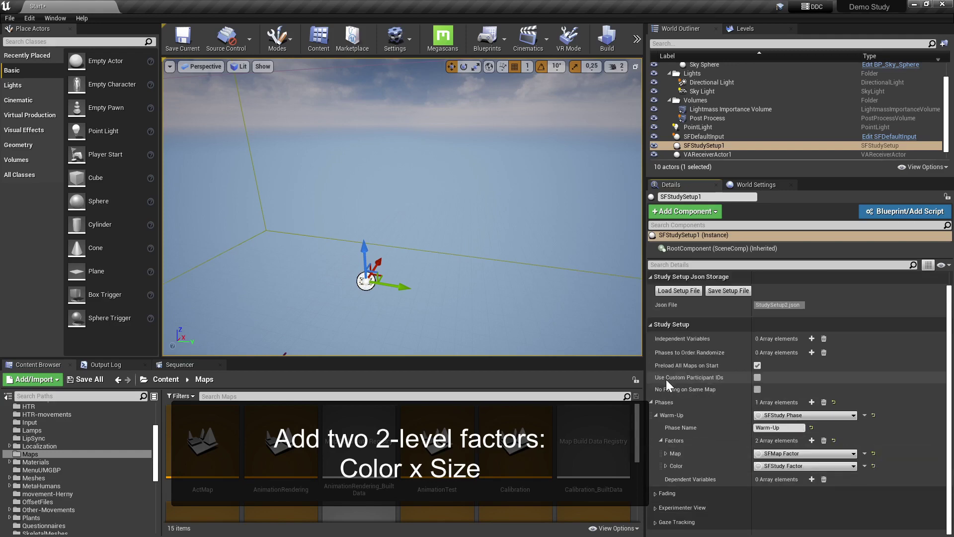
Add a third SFStudy Factor to Warm-Up named Size
click(812, 440)
click(779, 479)
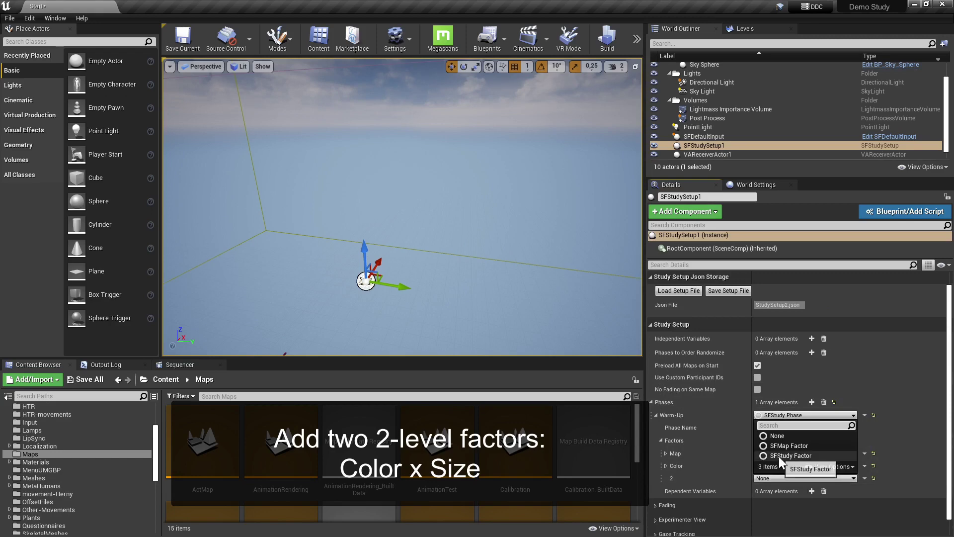
click(779, 456)
scroll(745, 469, down, 1)
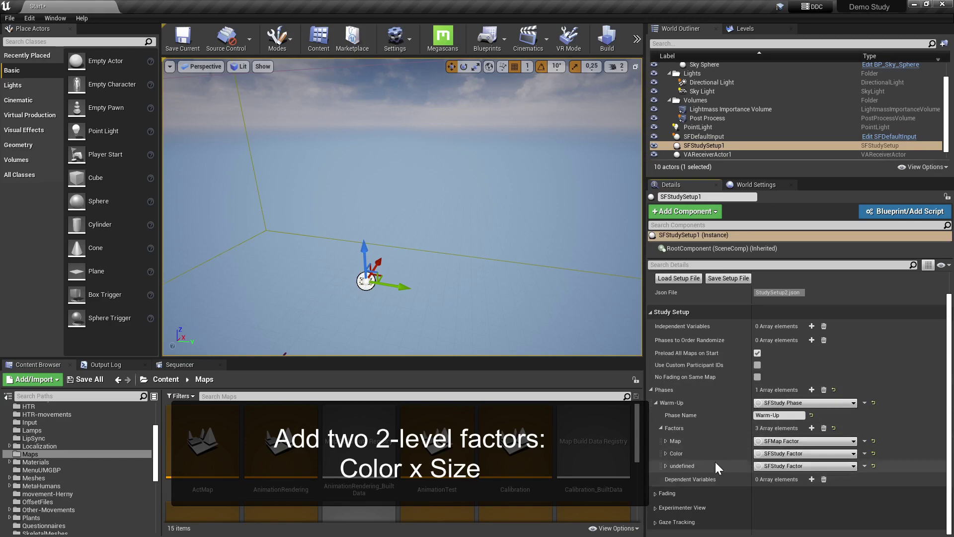
click(666, 465)
click(767, 478)
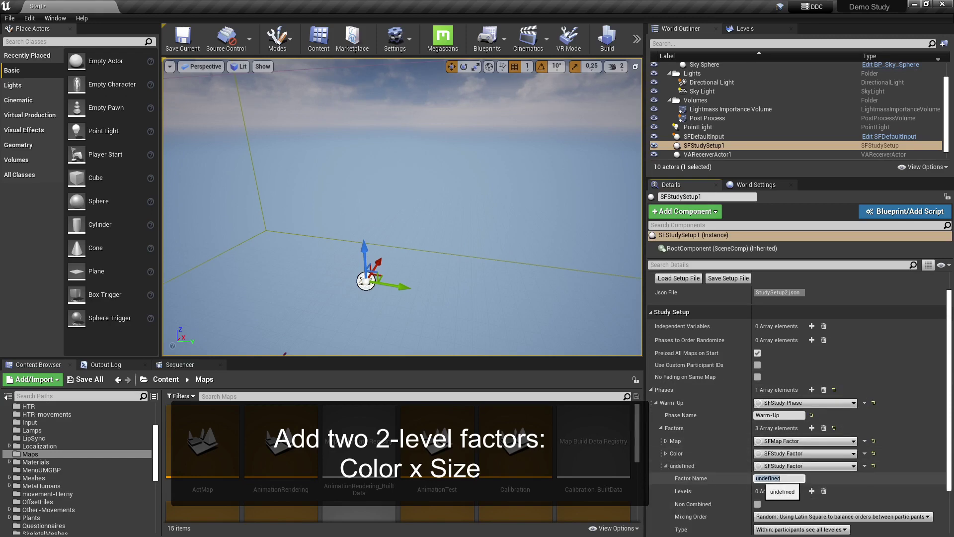
text(Size)
key(Return)
Give the Size factor two levels, Small and Large, and collapse it
scroll(727, 445, down, 2)
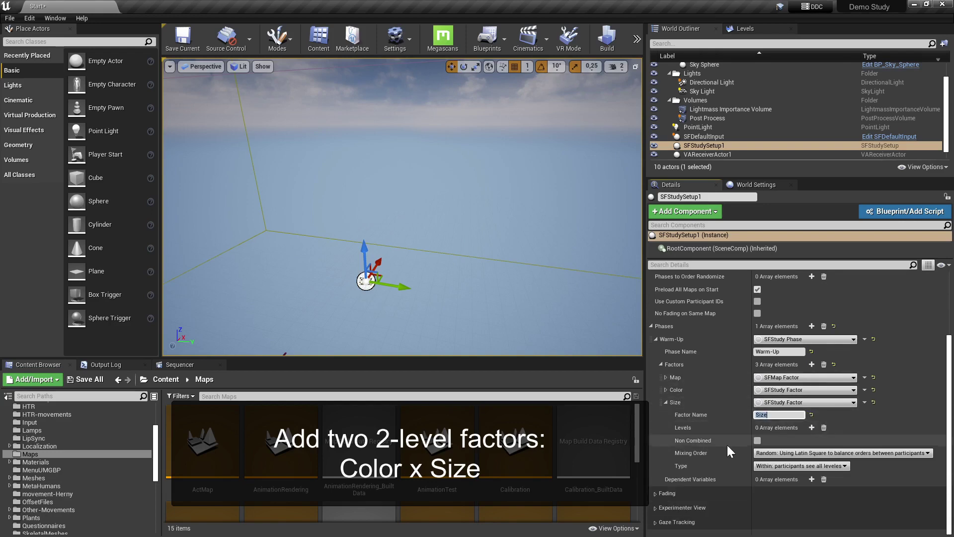
click(812, 428)
click(812, 428)
text(Small)
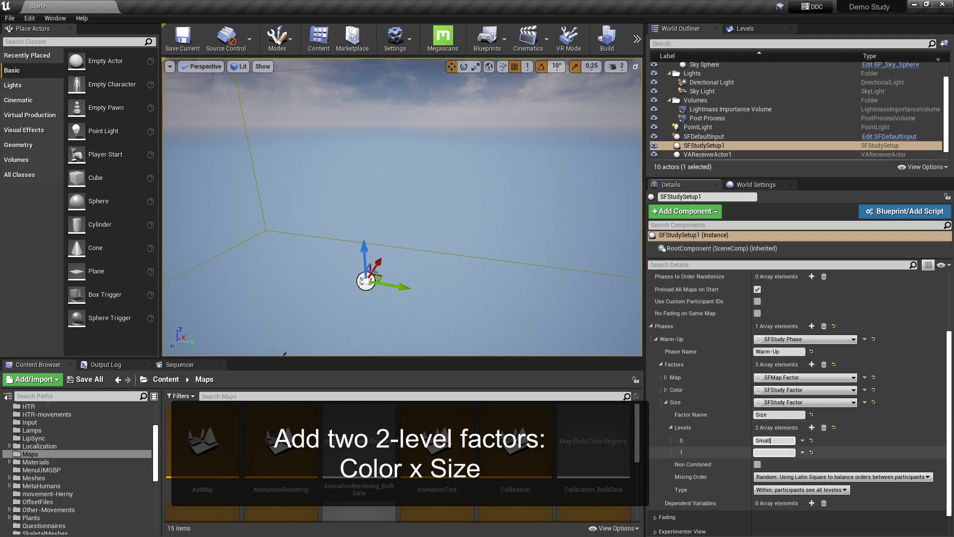
click(773, 452)
text(Large)
click(666, 402)
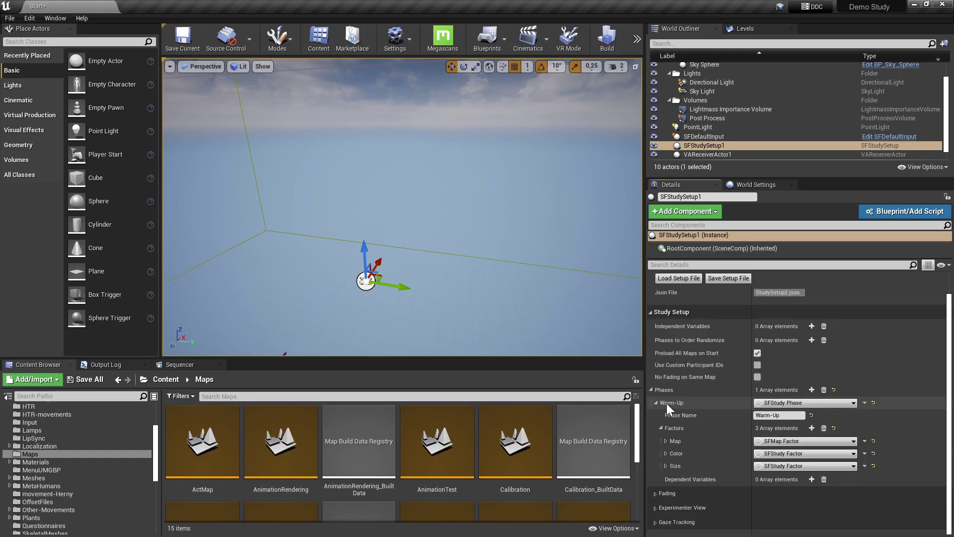
Add a fourth SFStudy Factor to Warm-Up named Letter
click(811, 428)
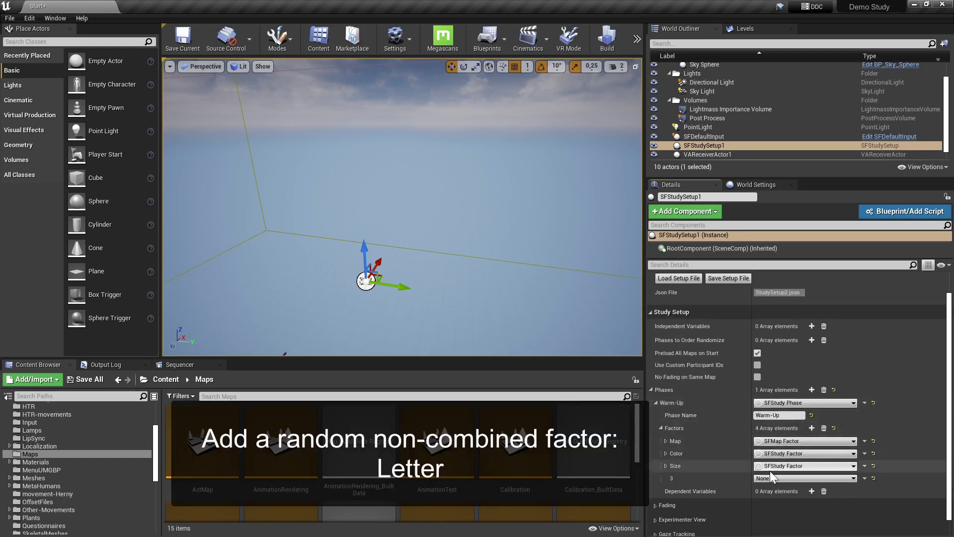
click(773, 466)
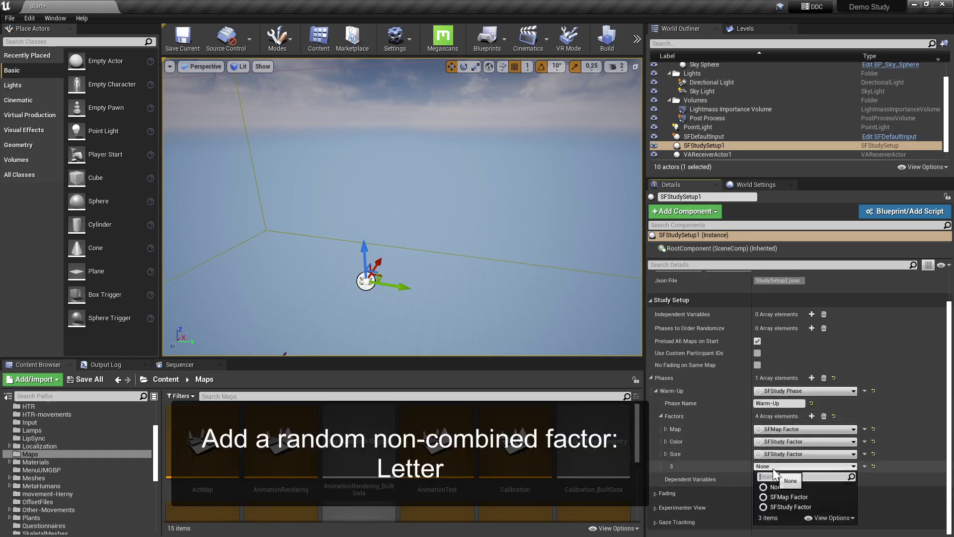
click(783, 505)
click(667, 467)
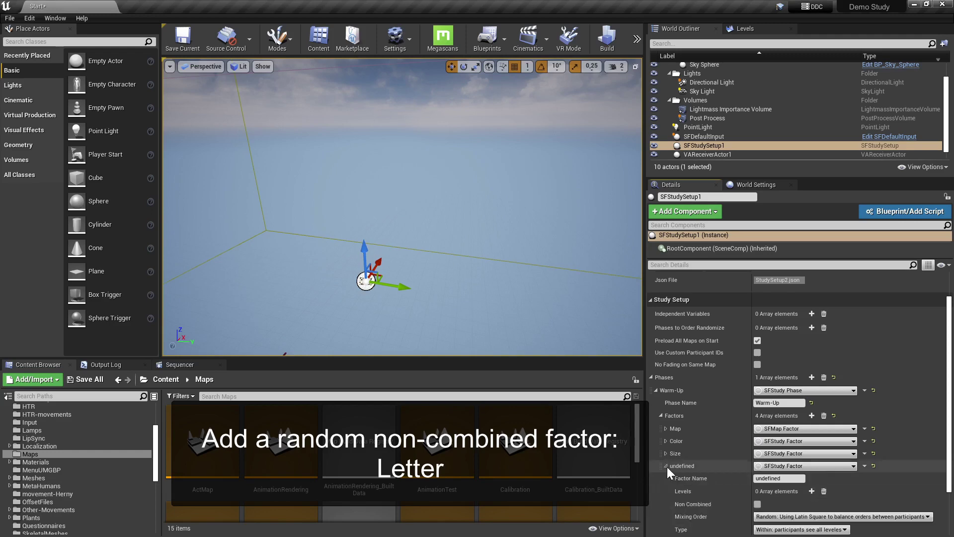
scroll(745, 472, down, 3)
click(778, 414)
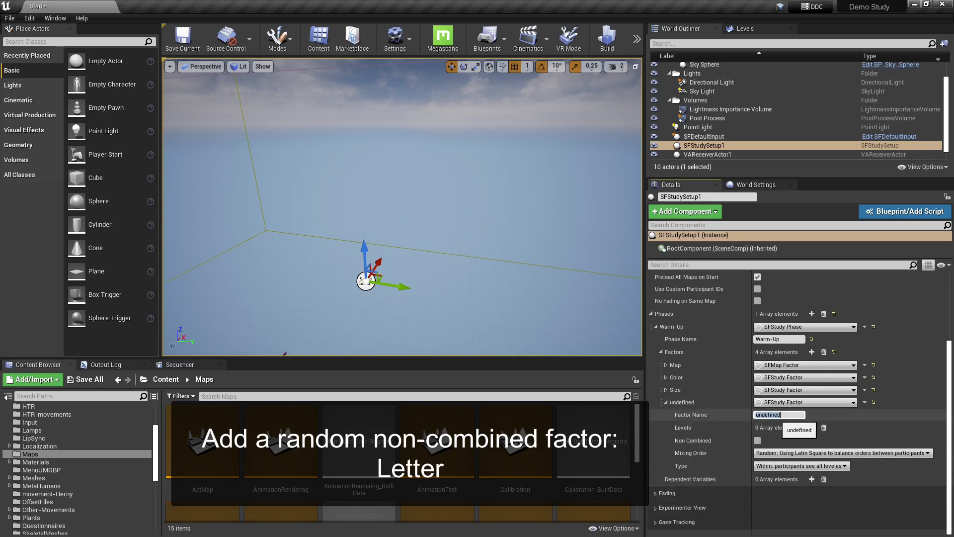
text(Letter)
key(Return)
Give Letter levels x and y, mark it Non Combined, and keep fully random mixing
click(810, 428)
click(809, 428)
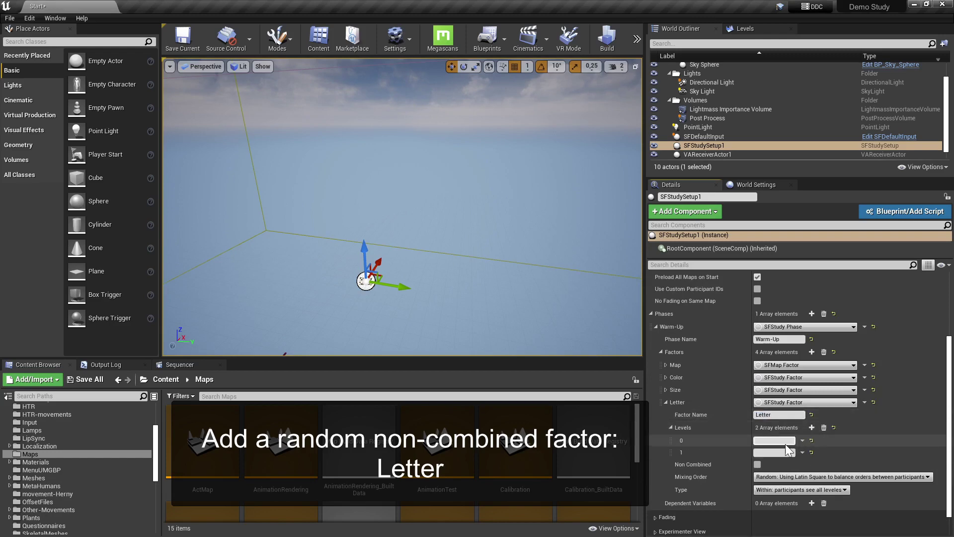
text(x)
click(773, 451)
text(y)
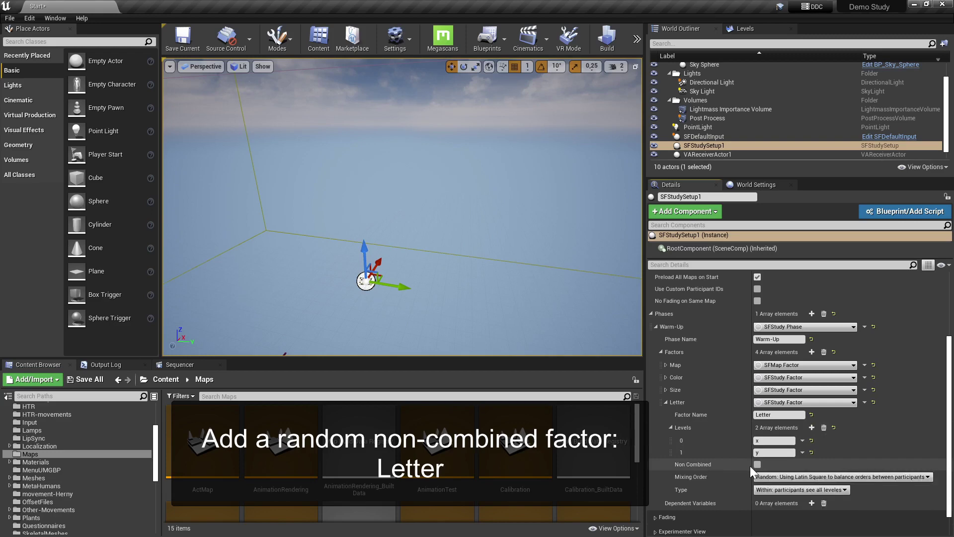
click(757, 464)
click(787, 477)
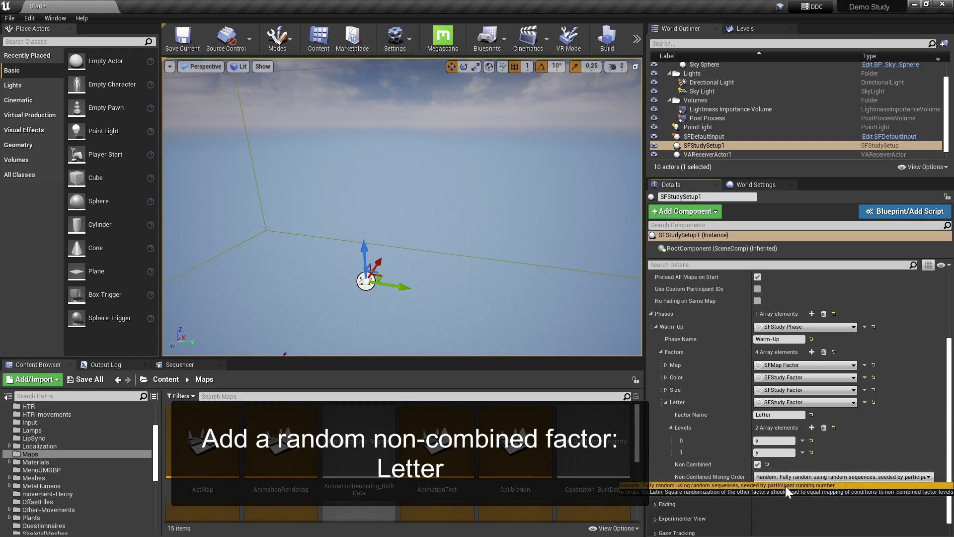
click(776, 484)
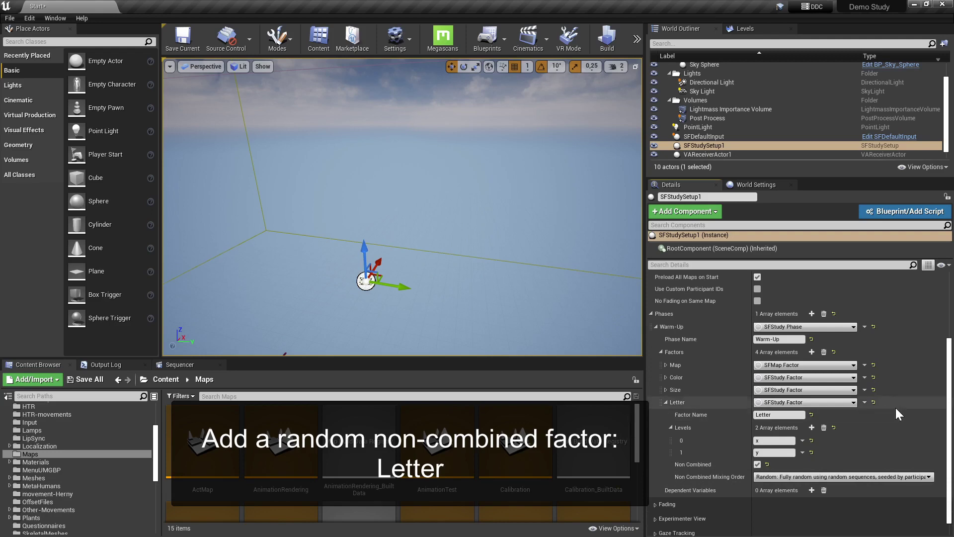
Add an SFDependent Variable named Visibility to the Warm-Up phase
click(667, 402)
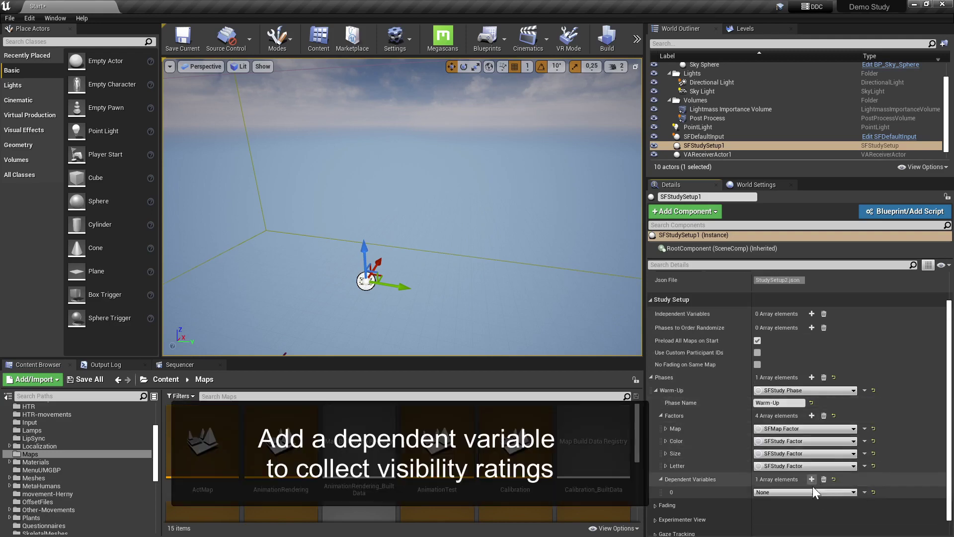
click(812, 479)
click(807, 493)
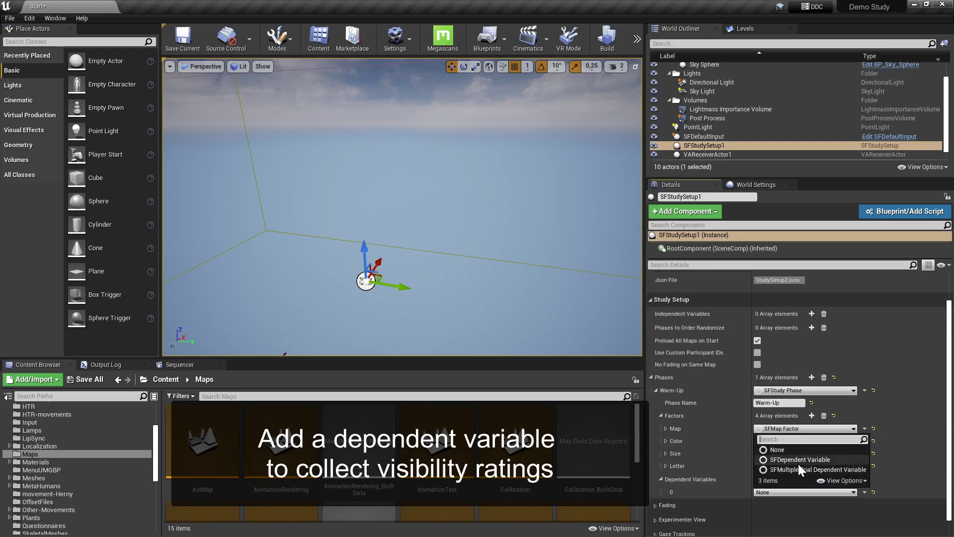
click(797, 461)
scroll(735, 488, down, 1)
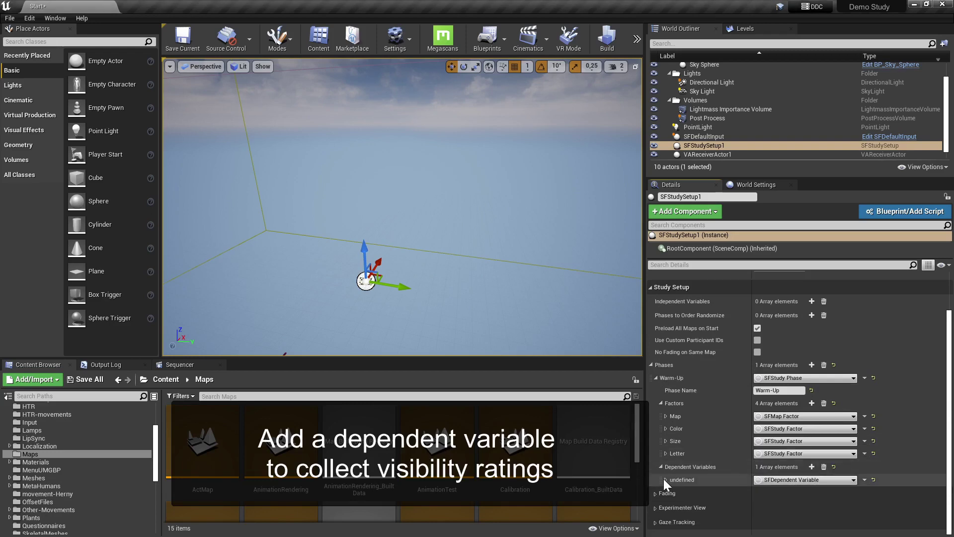
click(666, 480)
text(Visi)
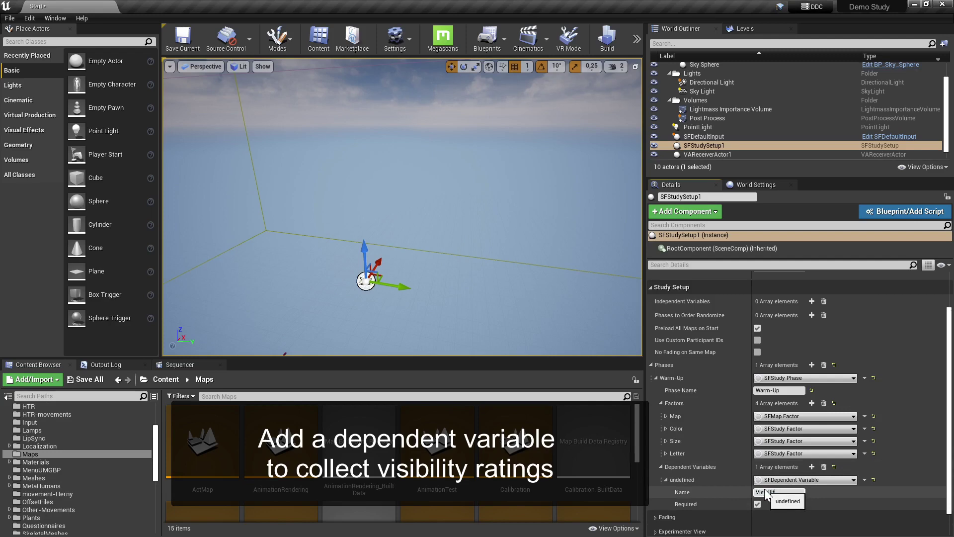
key(Return)
scroll(861, 464, down, 2)
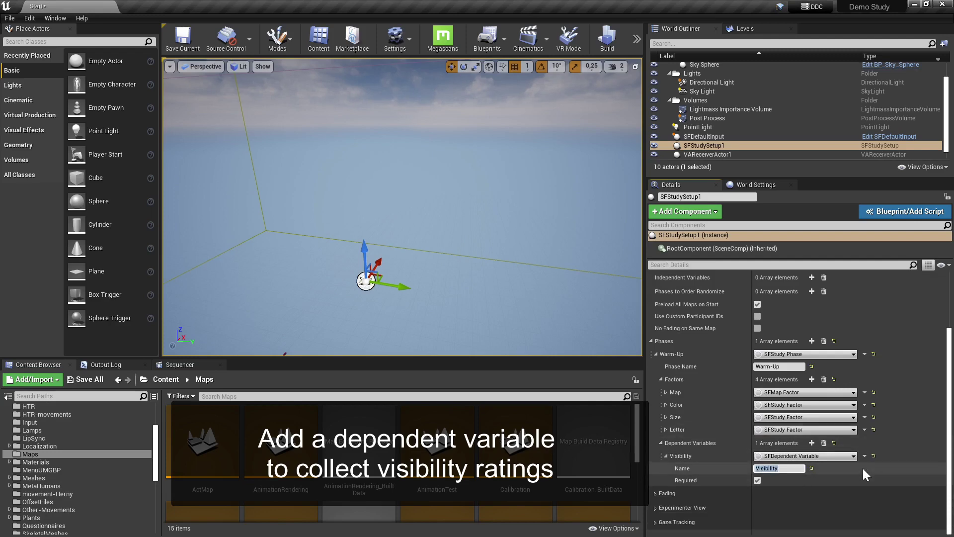
click(666, 456)
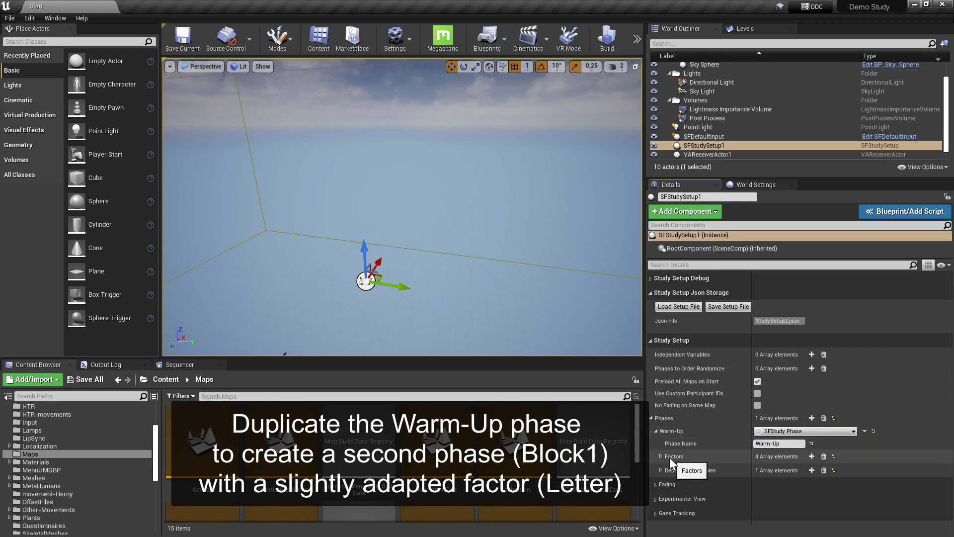
Duplicate the Warm-Up phase and rename the copy Block1
click(865, 431)
click(880, 462)
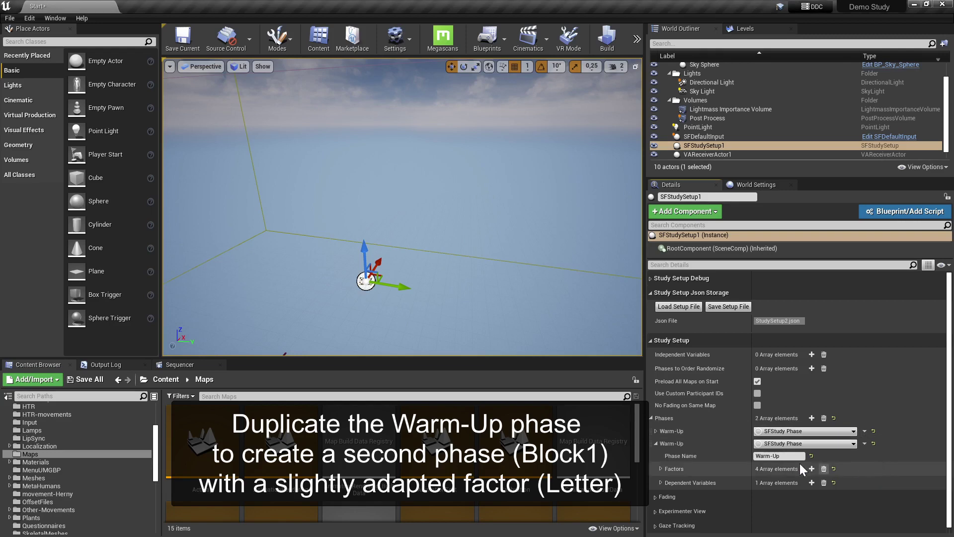
click(779, 455)
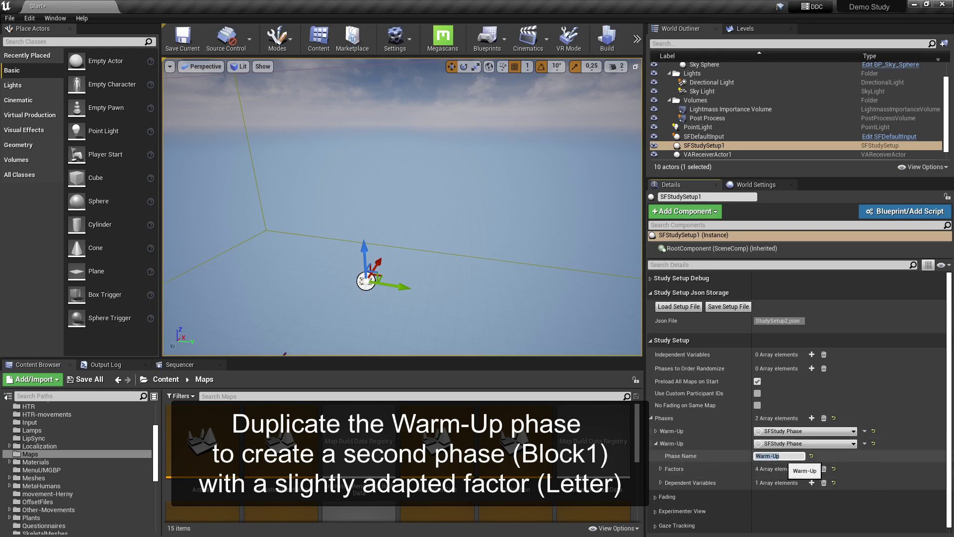
text(Block1)
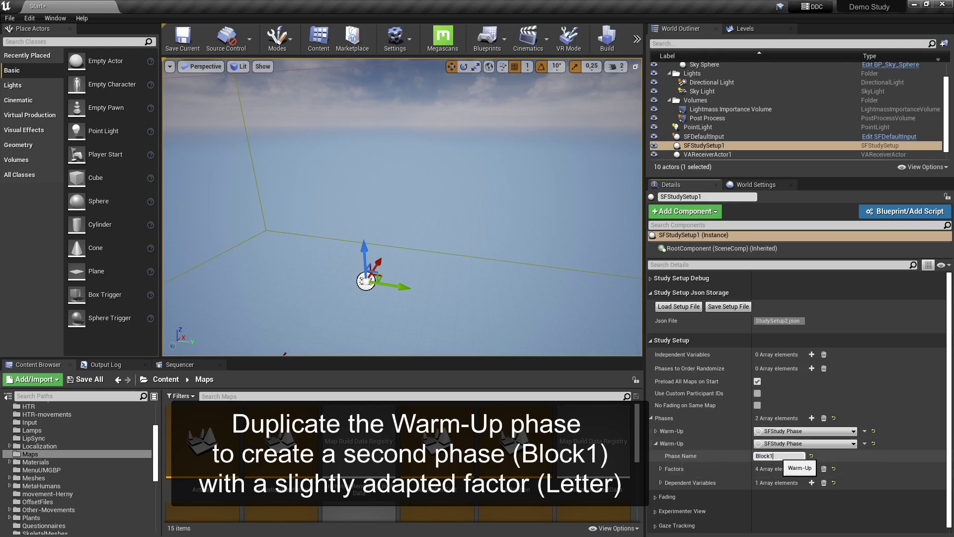
key(Return)
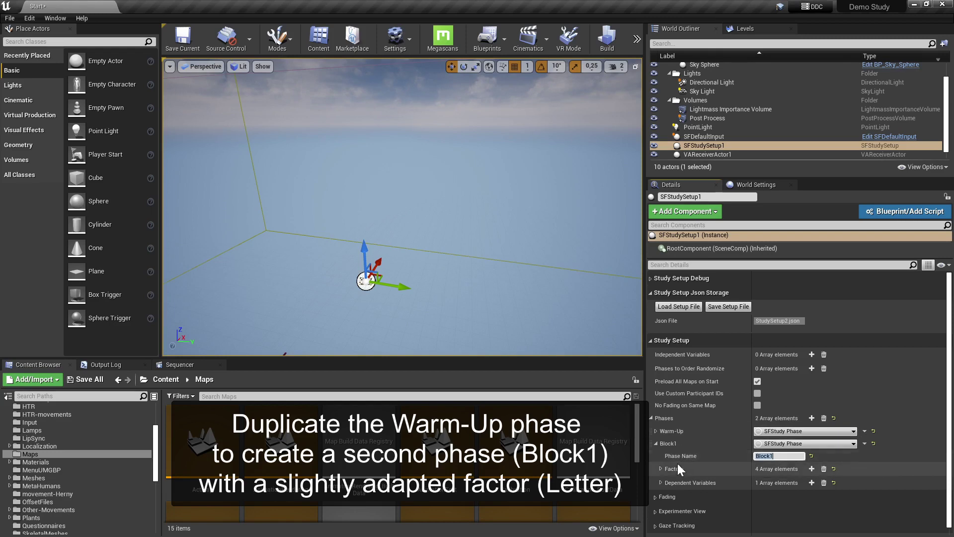
Change Block1's Letter levels to a and b and add a third level c
click(661, 469)
scroll(660, 462, down, 2)
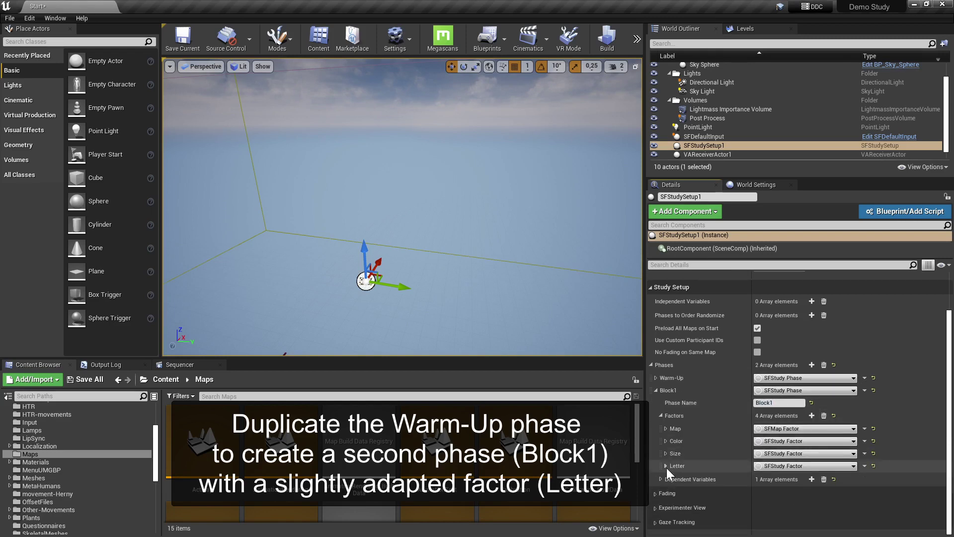
click(666, 466)
scroll(665, 465, down, 2)
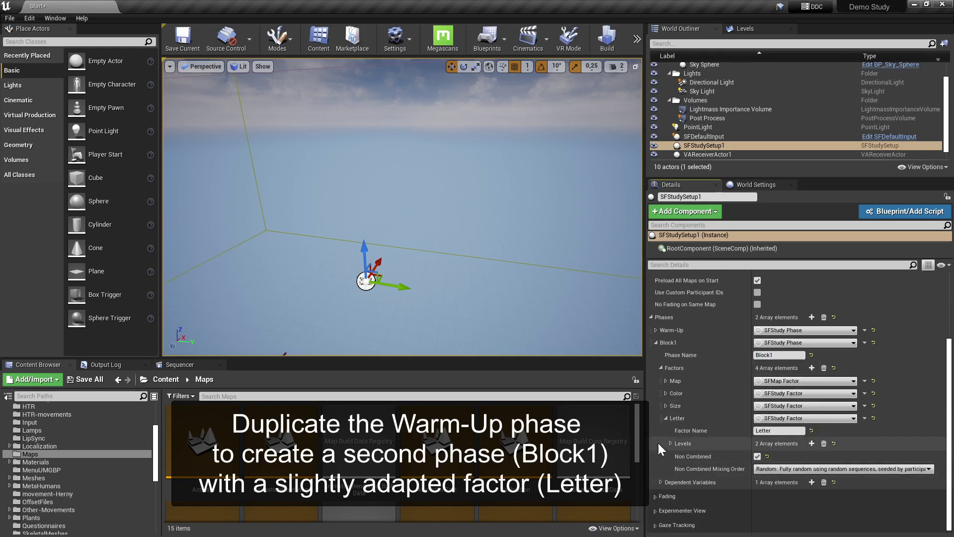
click(671, 442)
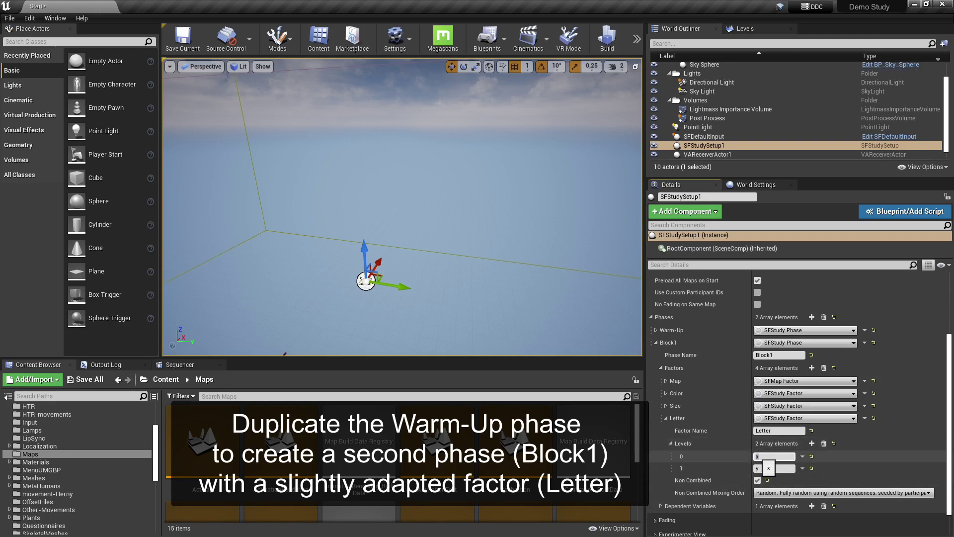
text(a)
key(Tab)
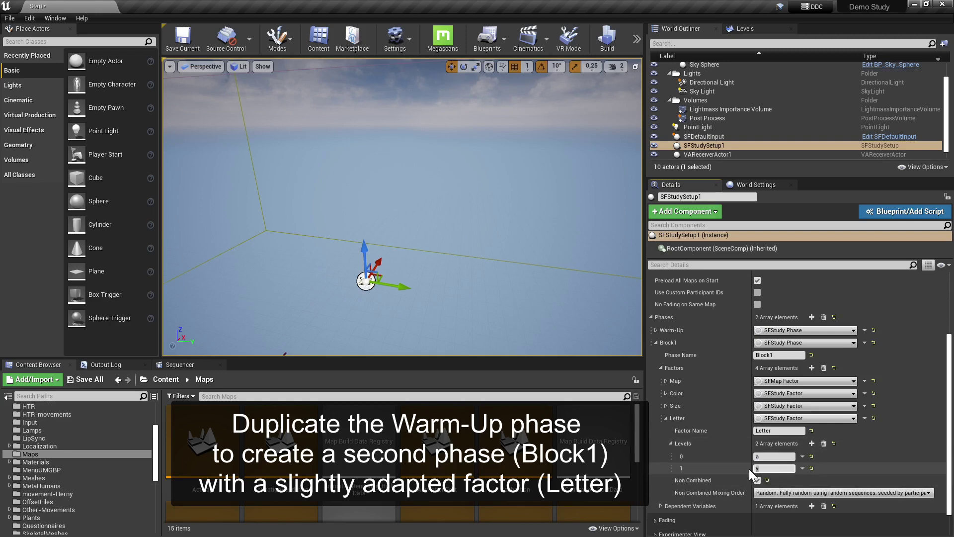
text(b)
click(811, 443)
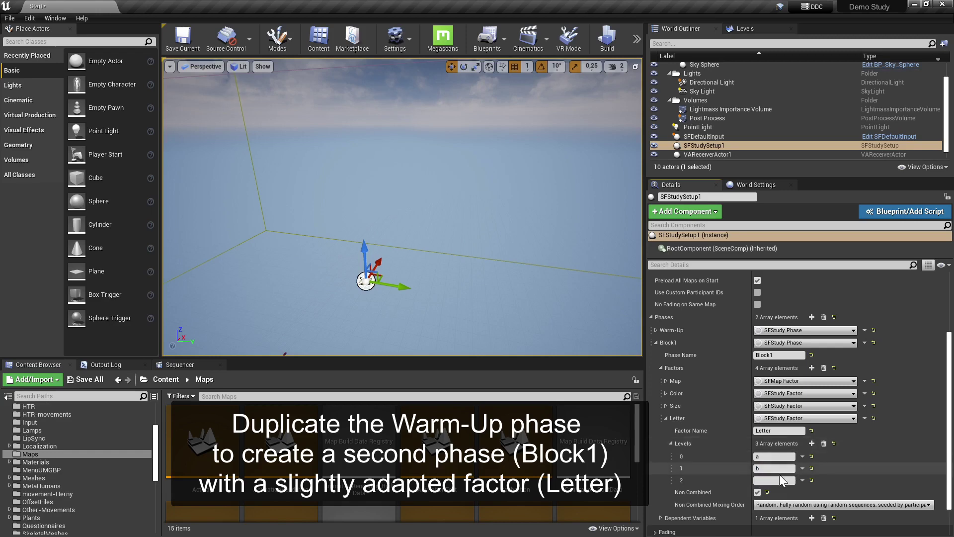
click(774, 480)
text(c)
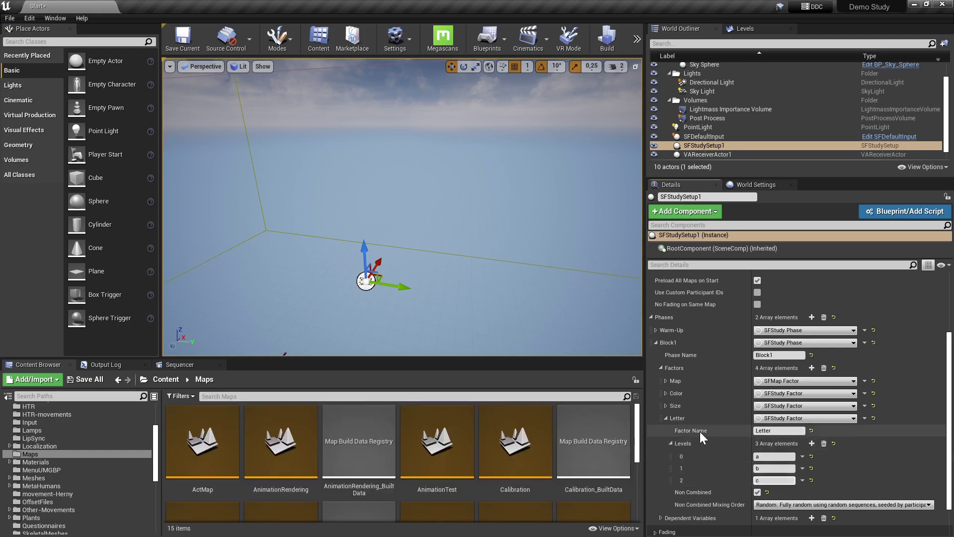
Add a fifth SFStudy Factor to Block1 named Repetition
click(811, 367)
scroll(723, 534, down, 3)
click(777, 467)
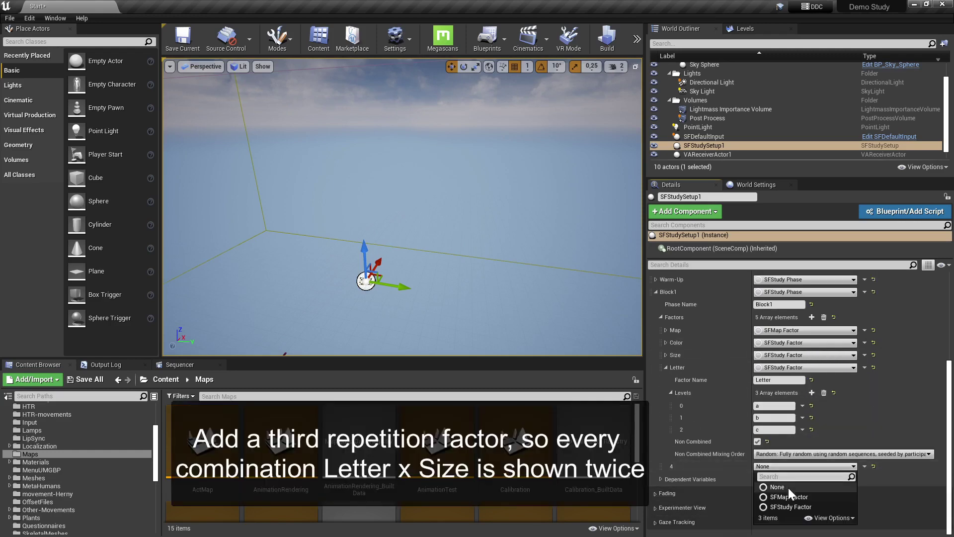
click(789, 503)
click(665, 466)
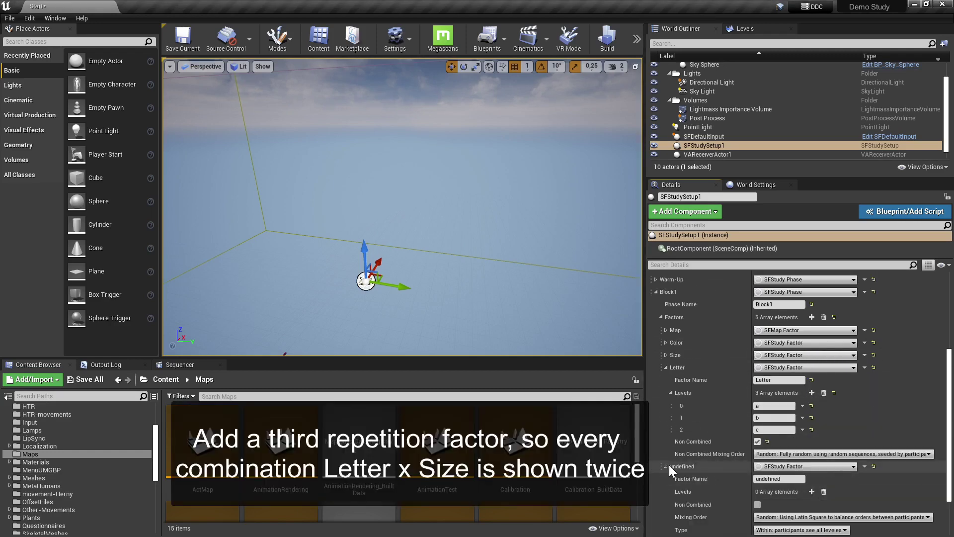
scroll(669, 464, down, 3)
click(778, 415)
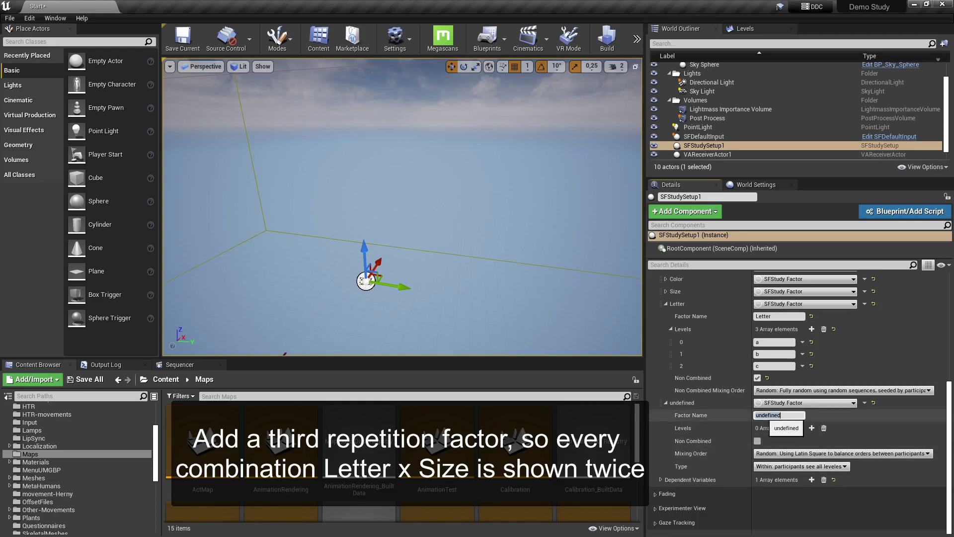
text(Repetition)
Give Repetition levels 1 and 2 and run the study in a standalone preview
click(811, 428)
click(811, 429)
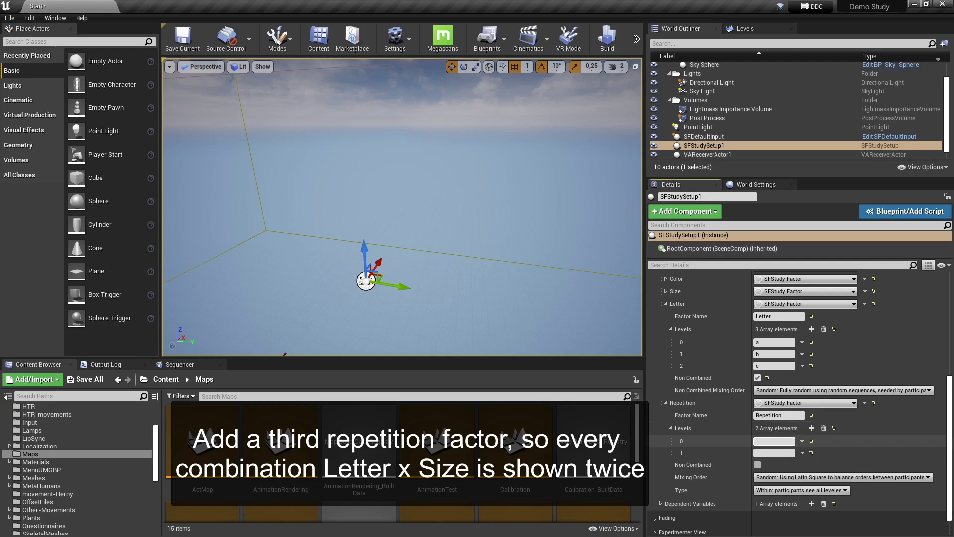
text(1)
click(773, 453)
text(2)
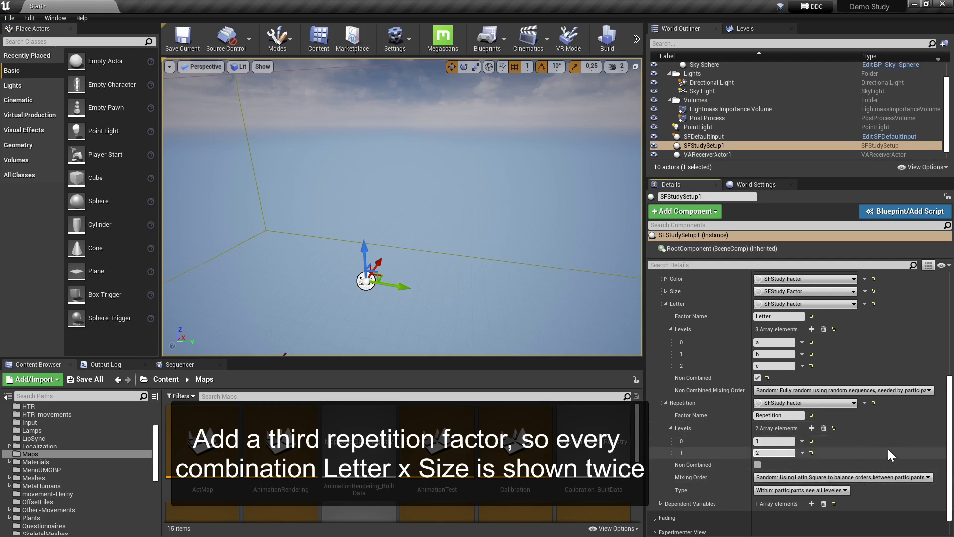
key(alt+p)
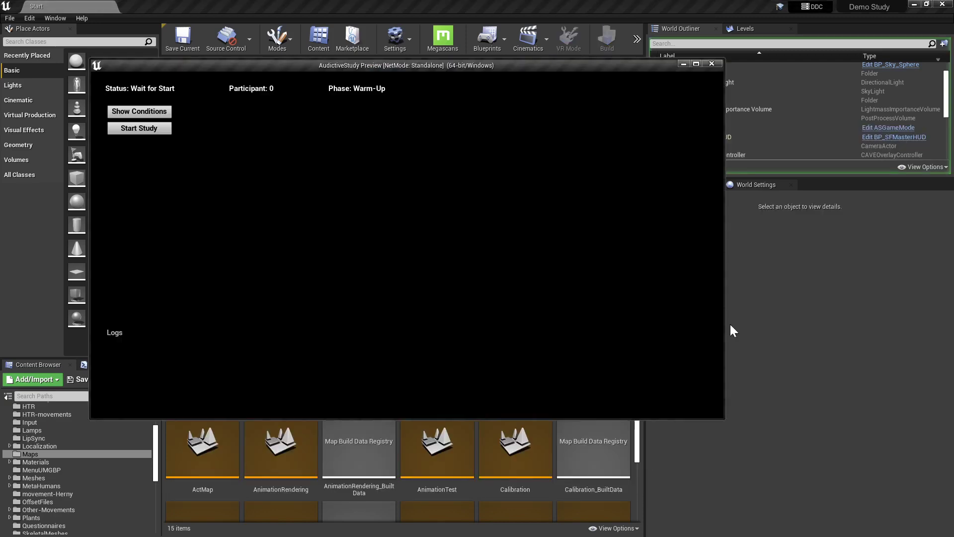
Review the generated conditions table in the preview, then close the preview
click(136, 112)
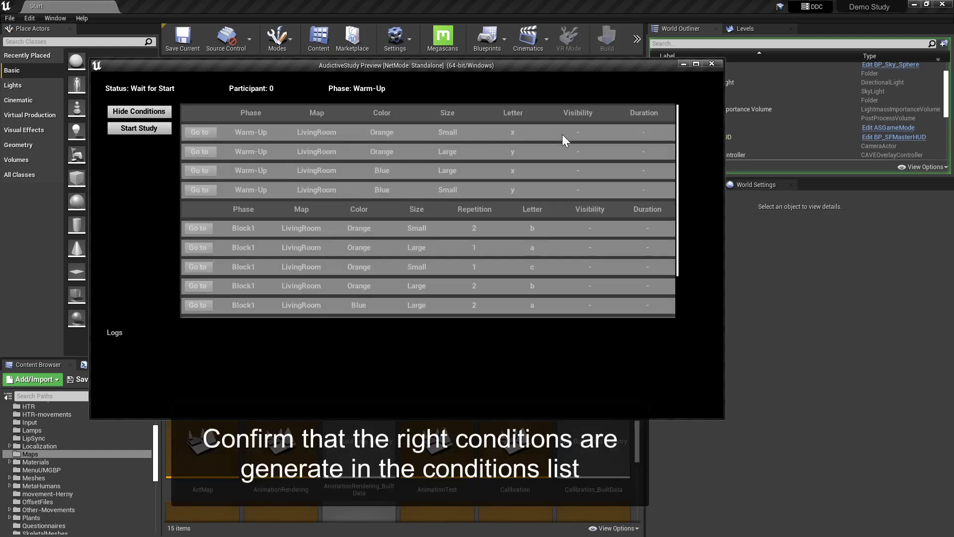
scroll(495, 222, down, 2)
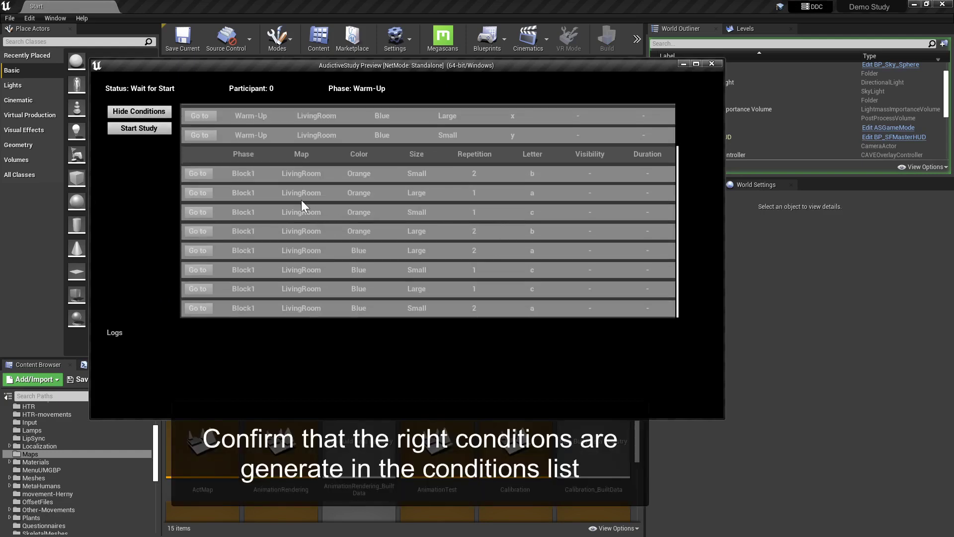
scroll(474, 272, up, 1)
scroll(474, 272, up, 1)
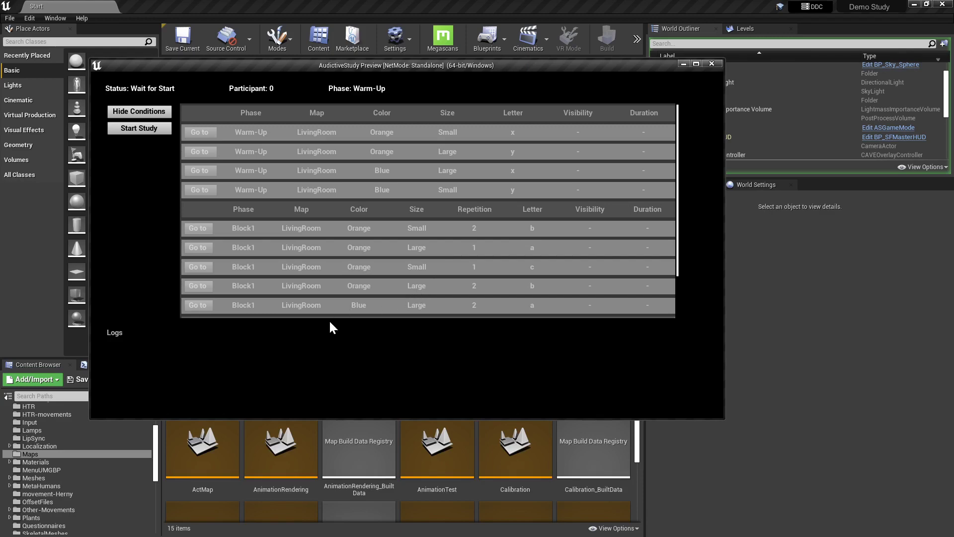
key(Escape)
Load the LivingRoom level and open the text actor's LetterRenderer Blueprint
scroll(520, 446, down, 2)
click(520, 446)
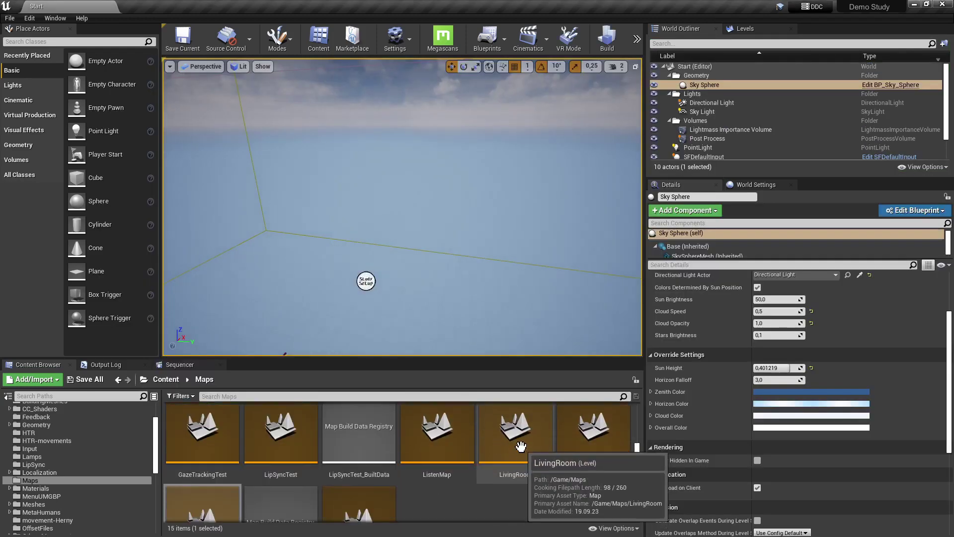
double_click(520, 446)
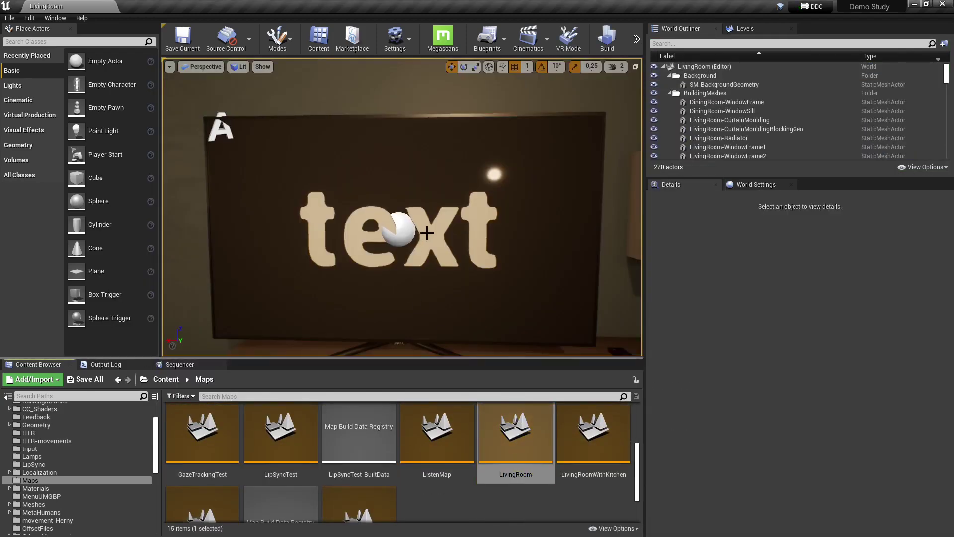
click(427, 232)
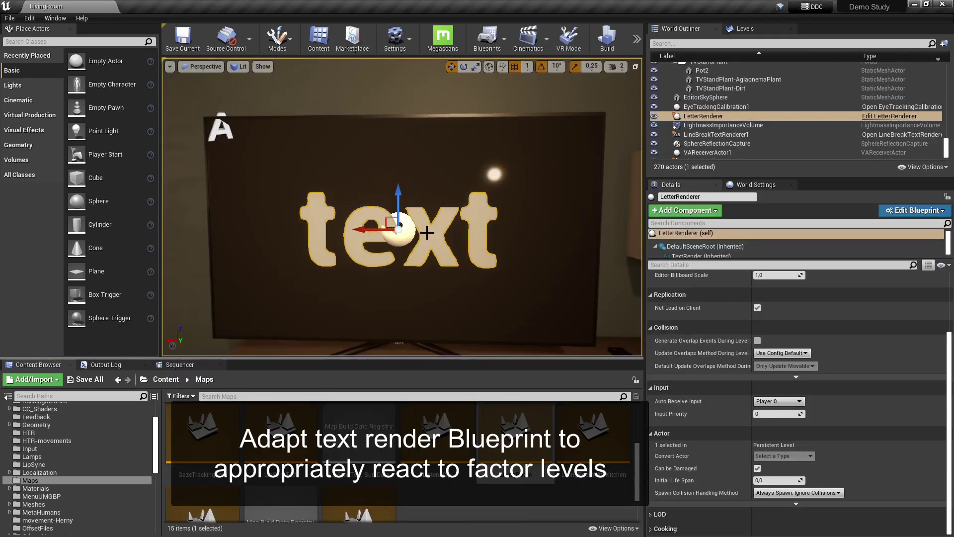
click(870, 120)
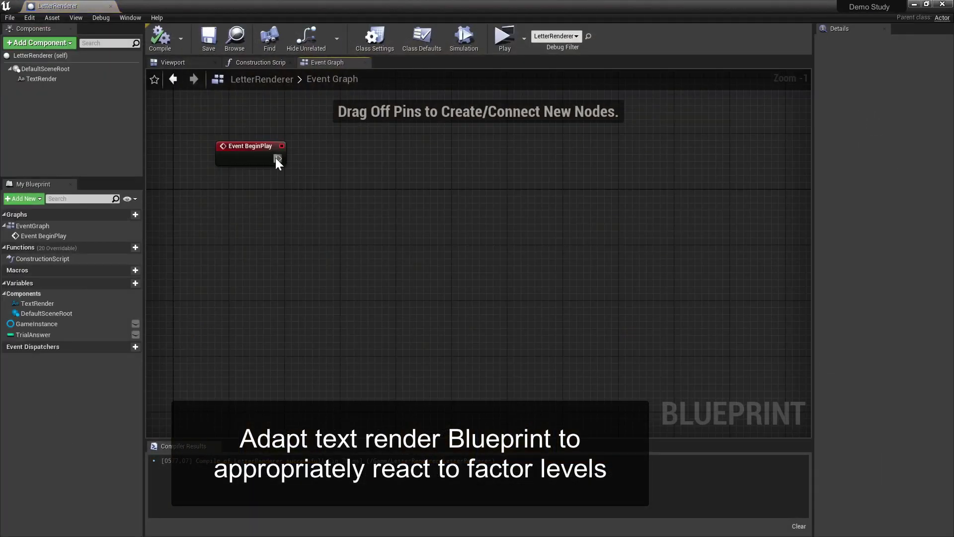
Add a Sequence node after Event BeginPlay
drag(278, 158, 351, 167)
text(s)
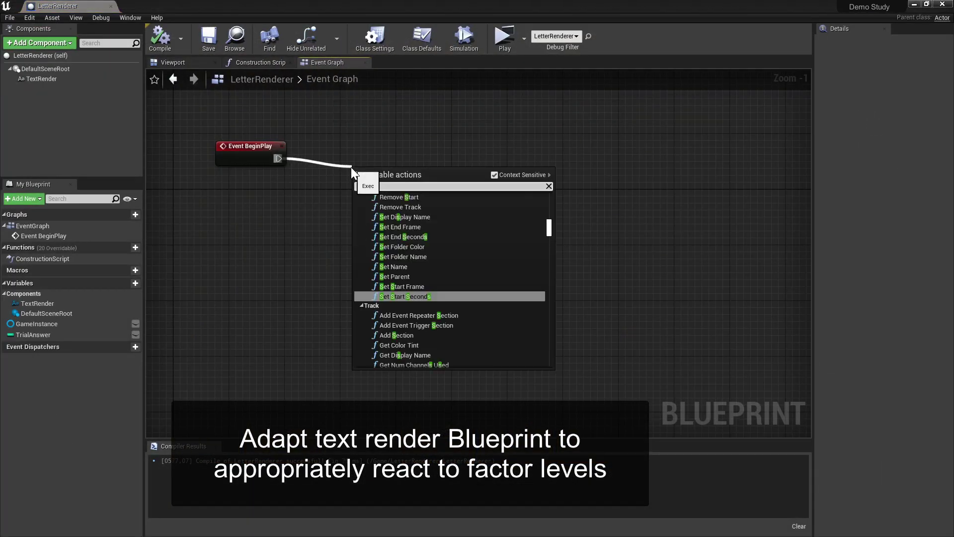
text(equence)
key(Return)
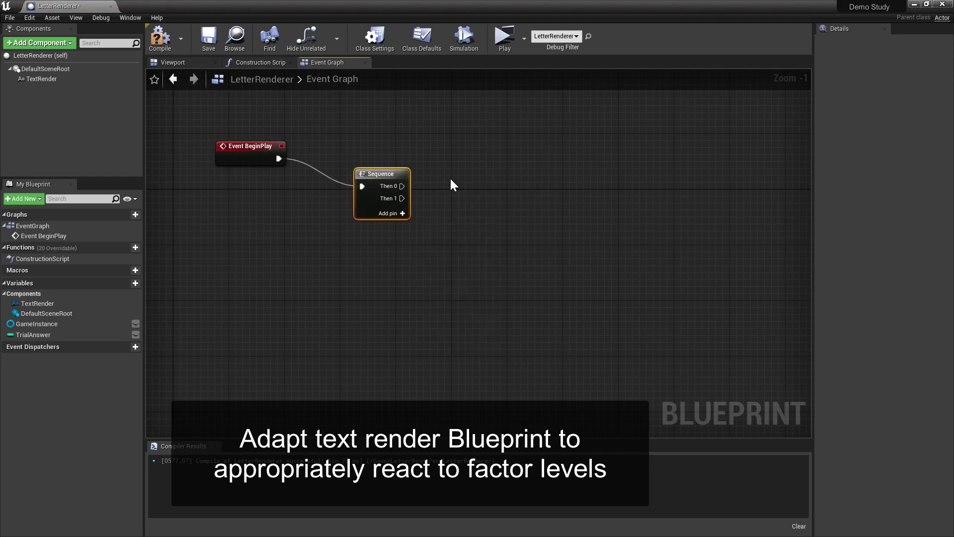
right_drag(453, 185, 406, 210)
drag(359, 206, 359, 185)
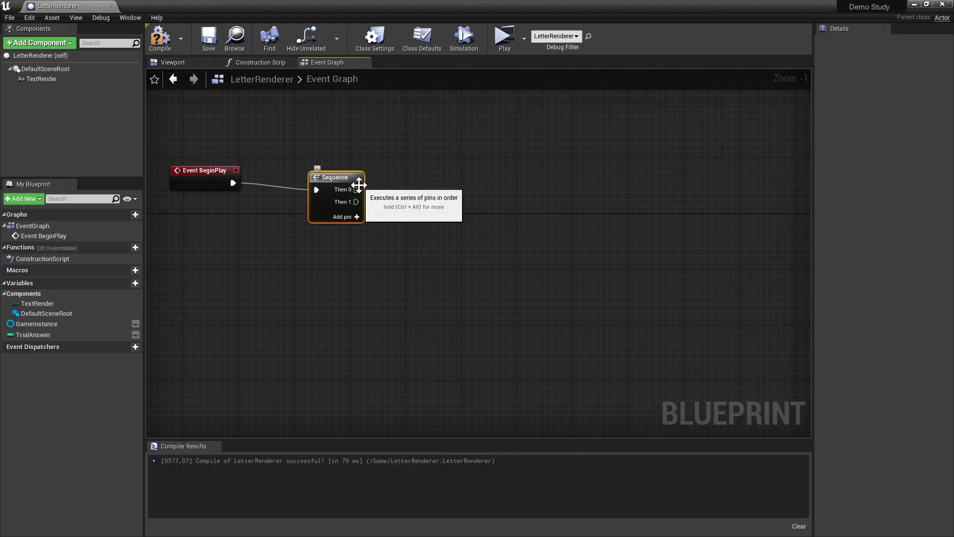
Add a Get SFGameInstance node and wire the Sequence's Then 0 into it
right_click(468, 145)
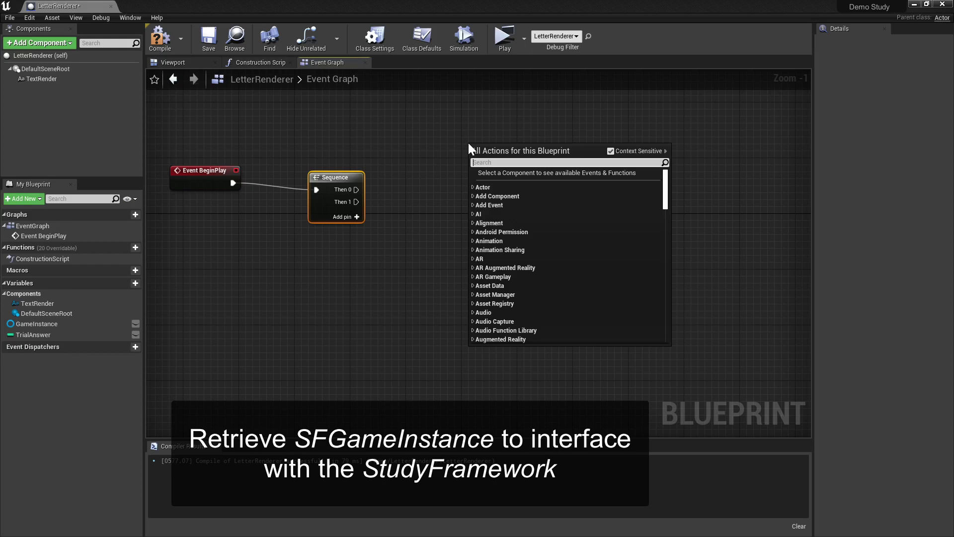
text(get sfga)
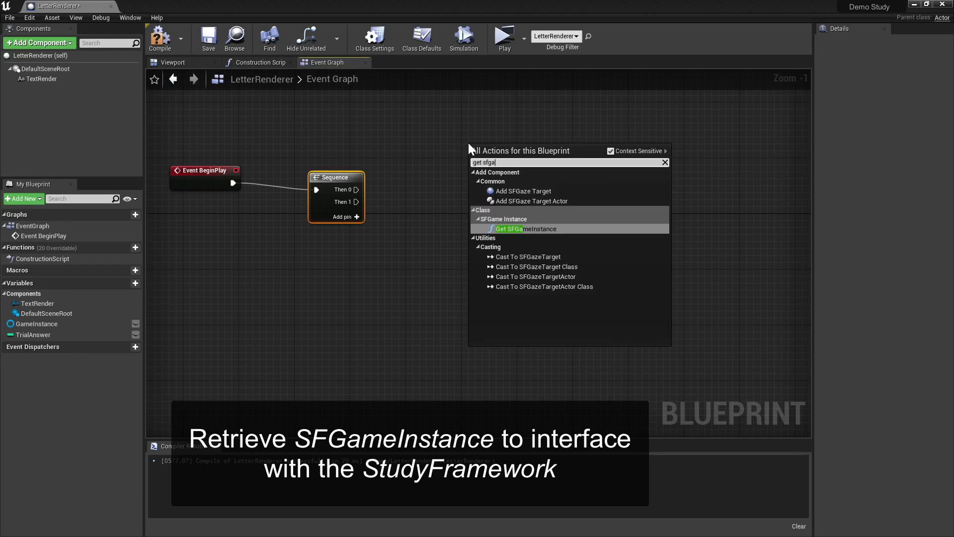
key(Return)
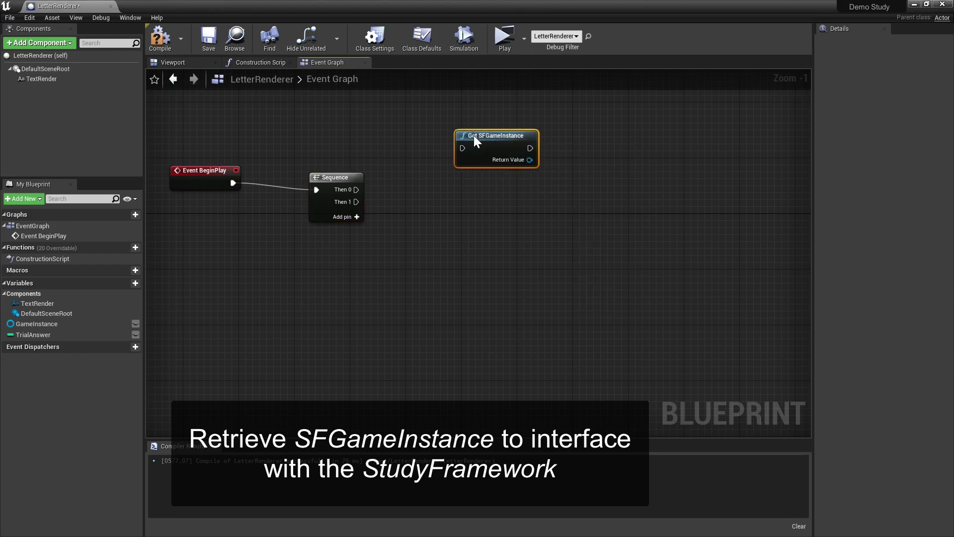
drag(475, 141, 482, 162)
mouse_move(356, 189)
mouse_down()
mouse_move(441, 186)
mouse_move(469, 170)
mouse_up()
mouse_move(506, 234)
right_down()
mouse_move(361, 244)
mouse_move(383, 244)
right_up()
Add a Get Factor Level node for the Color factor on the game instance
drag(392, 199, 422, 199)
text(ge)
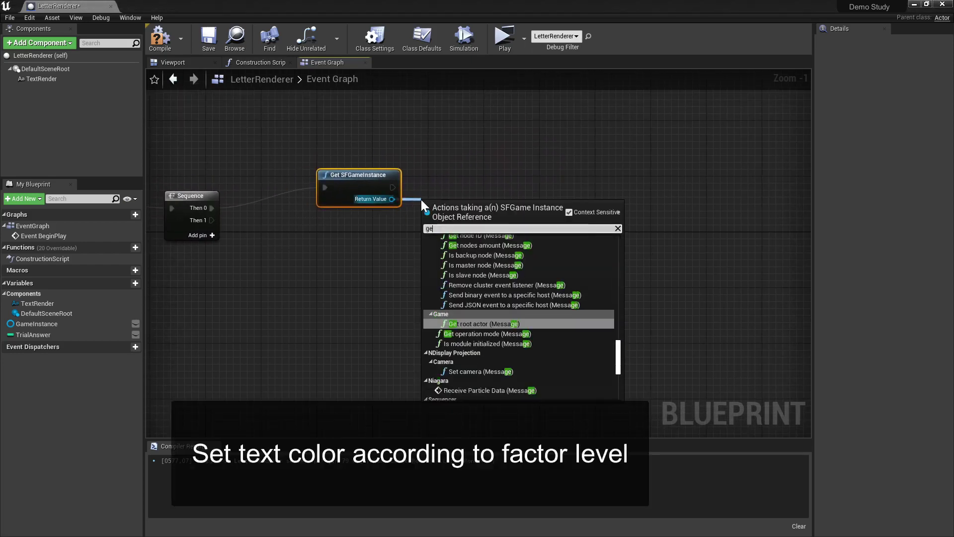
text(t factor)
key(Return)
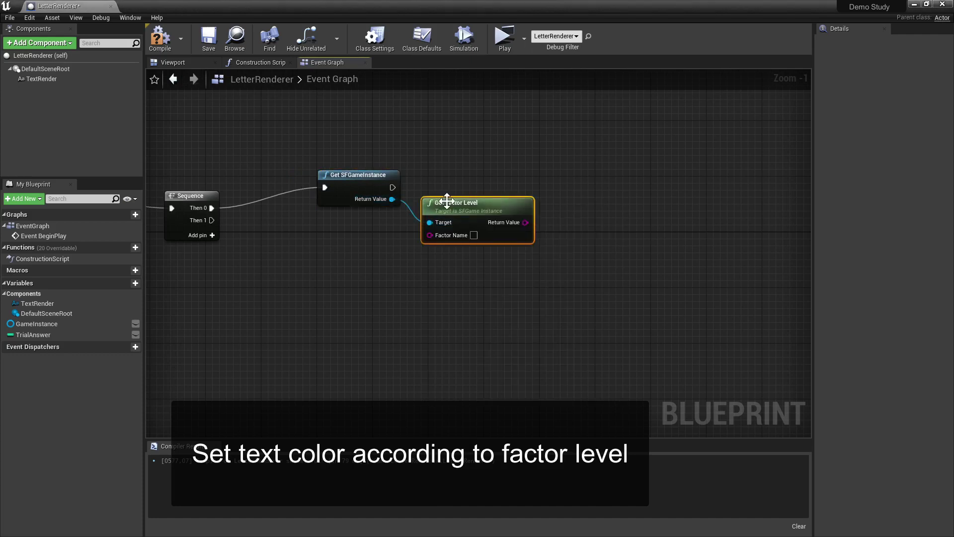
drag(447, 200, 454, 187)
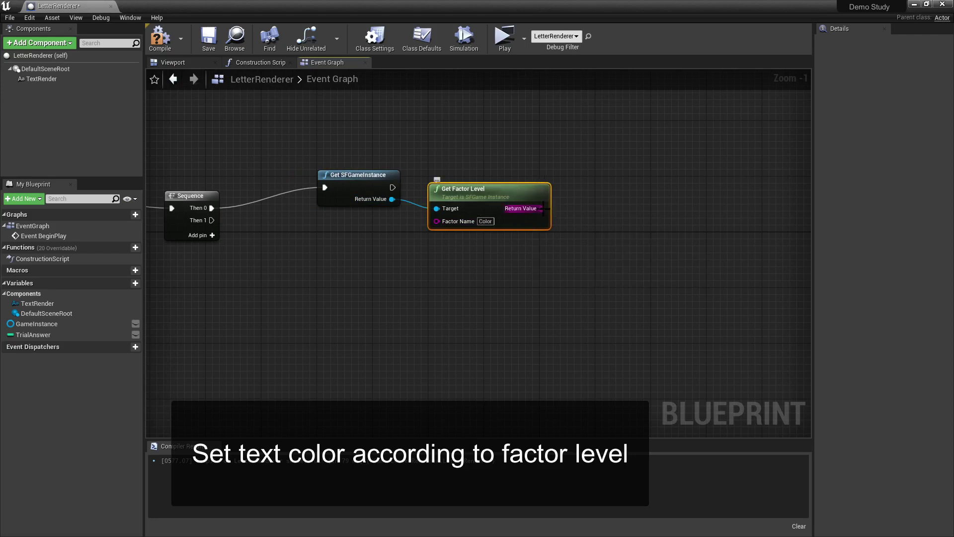
drag(543, 209, 614, 231)
Add a Switch on String with Orange and Blue cases and no default, wired after Get SFGameInstance
text(sw)
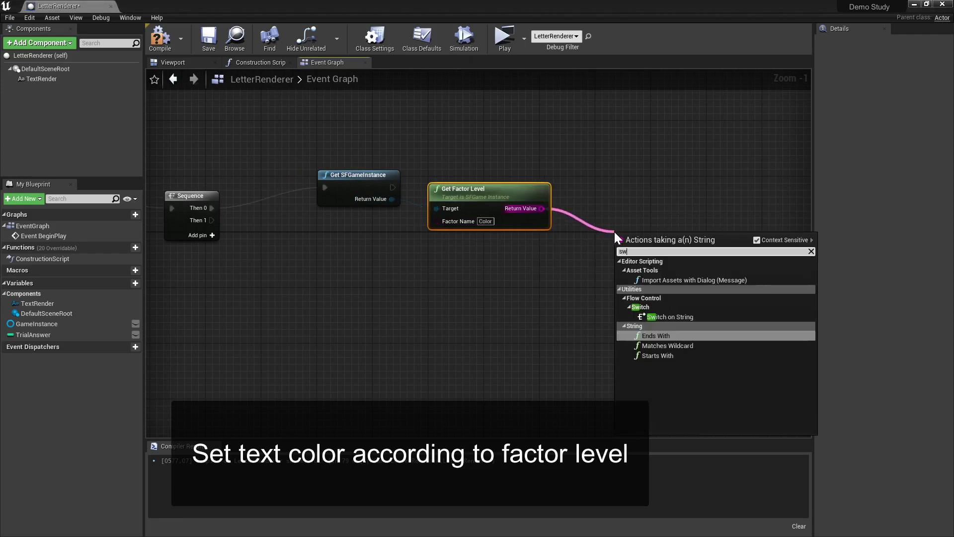
text(it)
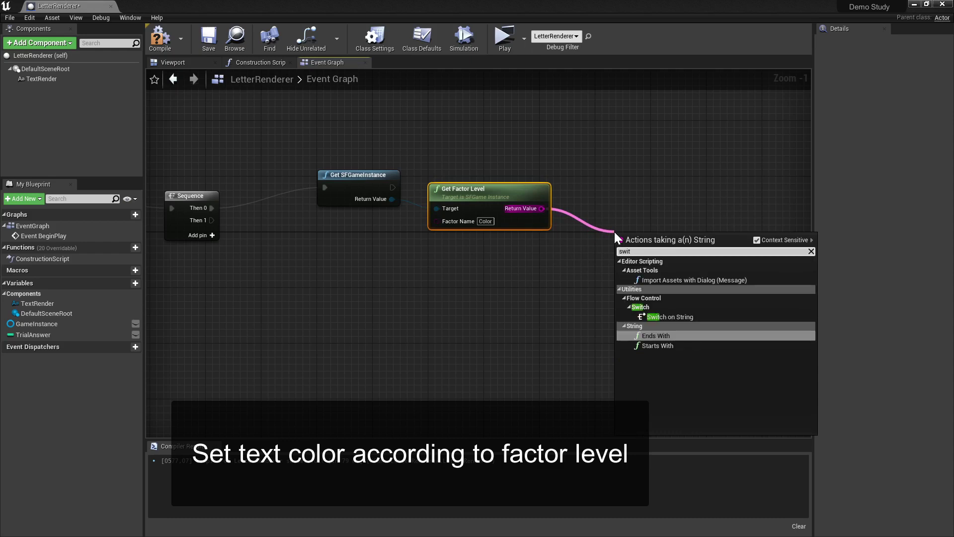
click(645, 322)
click(676, 270)
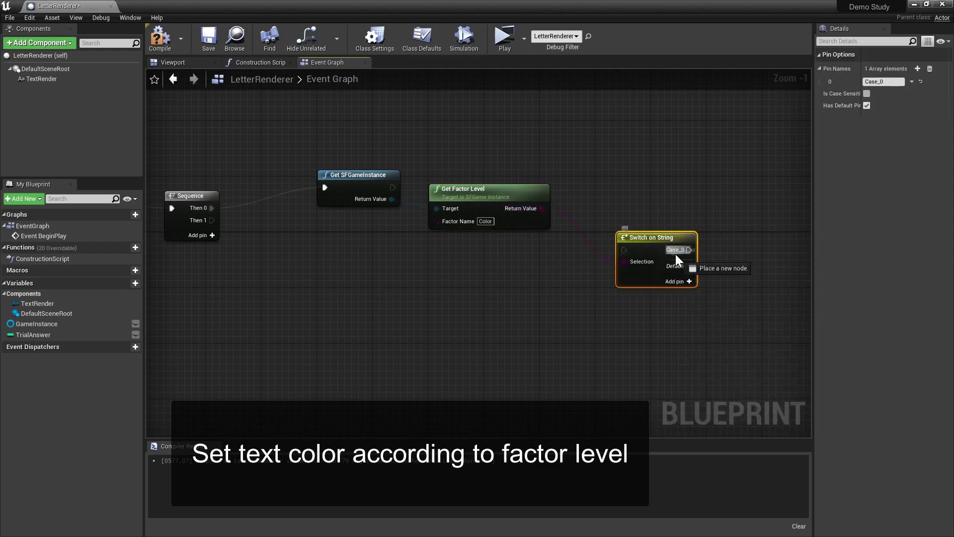
click(867, 106)
click(917, 68)
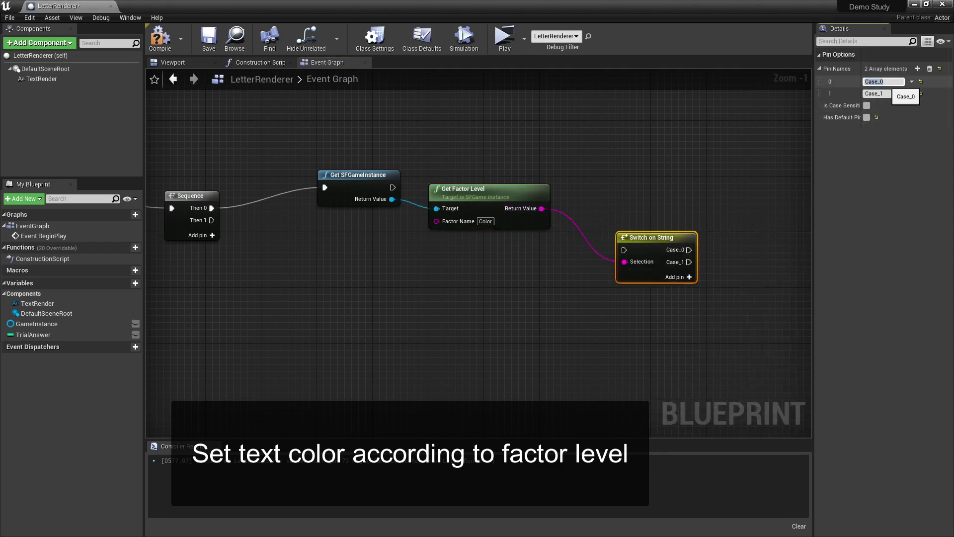
text(Orange)
click(883, 93)
text(Blue)
key(Return)
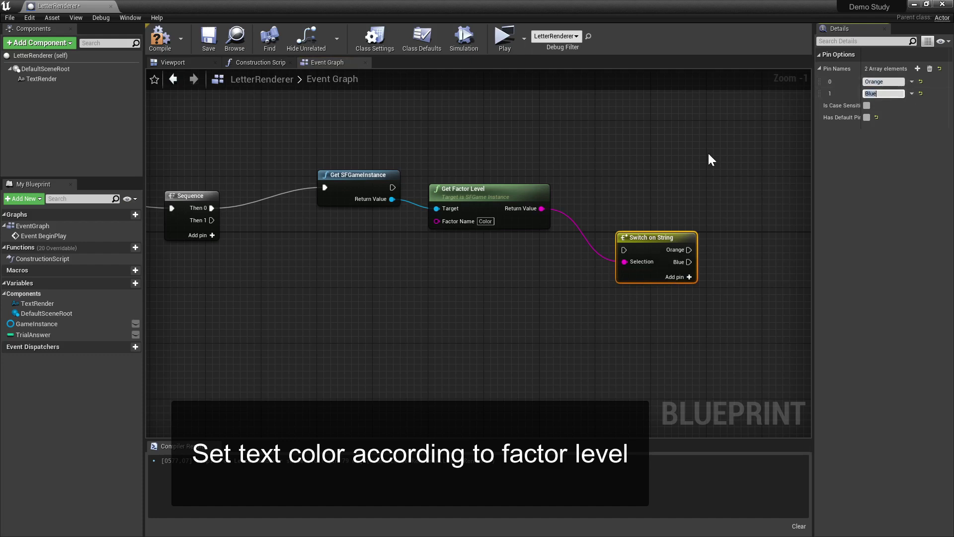
drag(477, 189, 476, 133)
drag(392, 188, 624, 250)
drag(651, 238, 655, 193)
right_drag(613, 263, 343, 254)
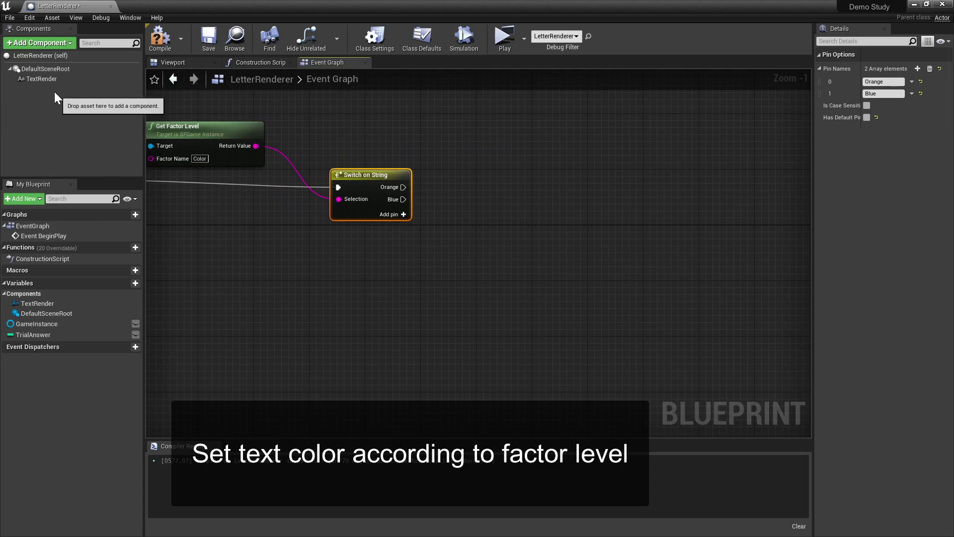
Make the Orange case set the Text Render color to R255 G128 B0 A255
drag(41, 78, 577, 127)
text(set te)
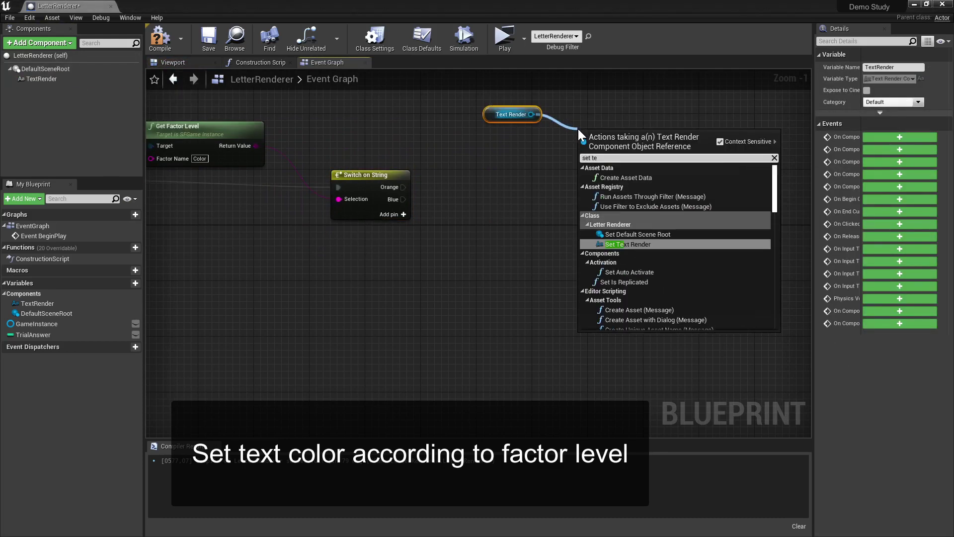
text(xt rend)
click(640, 272)
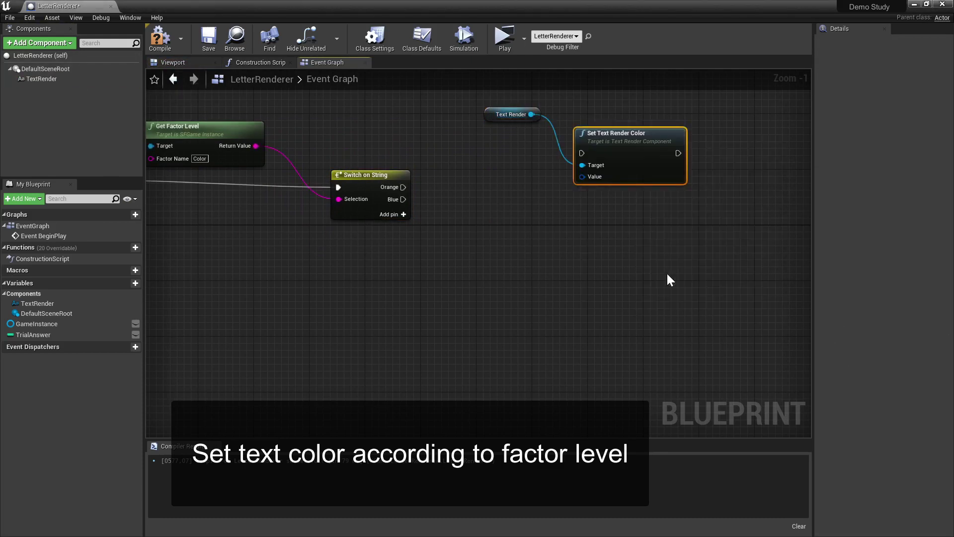
mouse_move(402, 187)
mouse_down()
mouse_move(603, 153)
mouse_move(523, 166)
mouse_move(514, 143)
mouse_up()
click(571, 283)
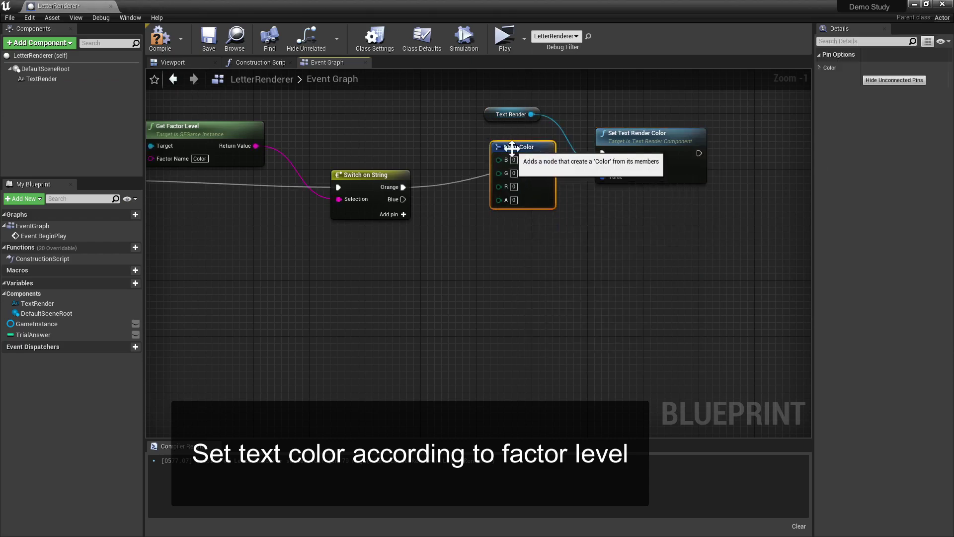
click(514, 173)
text(128)
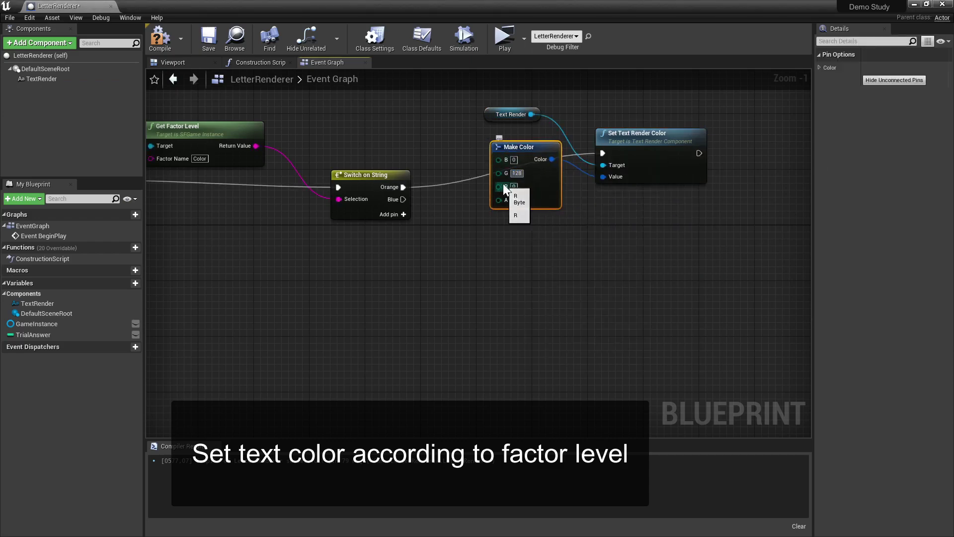
click(513, 186)
text(255)
click(517, 201)
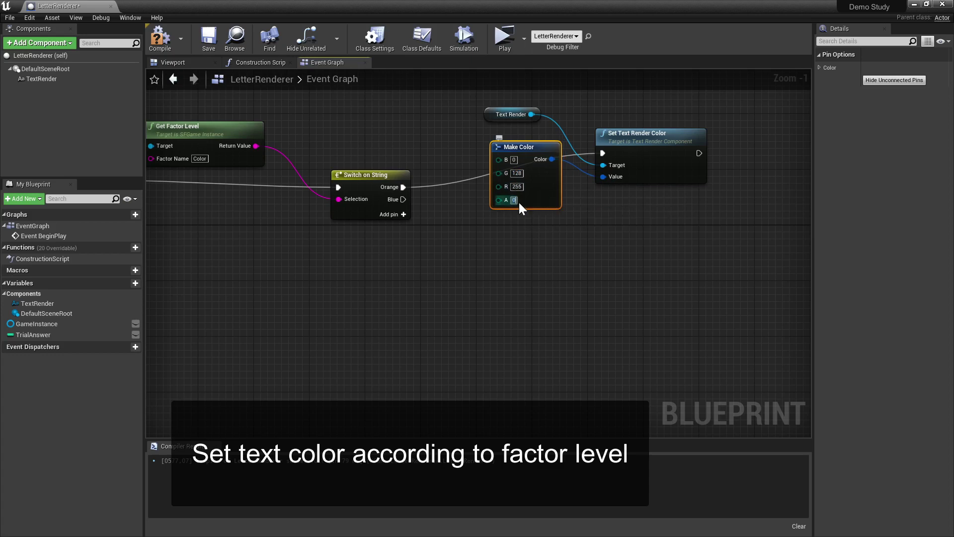
Duplicate the color nodes so the Blue case sets the color to B255, G0, R0
drag(756, 252, 499, 105)
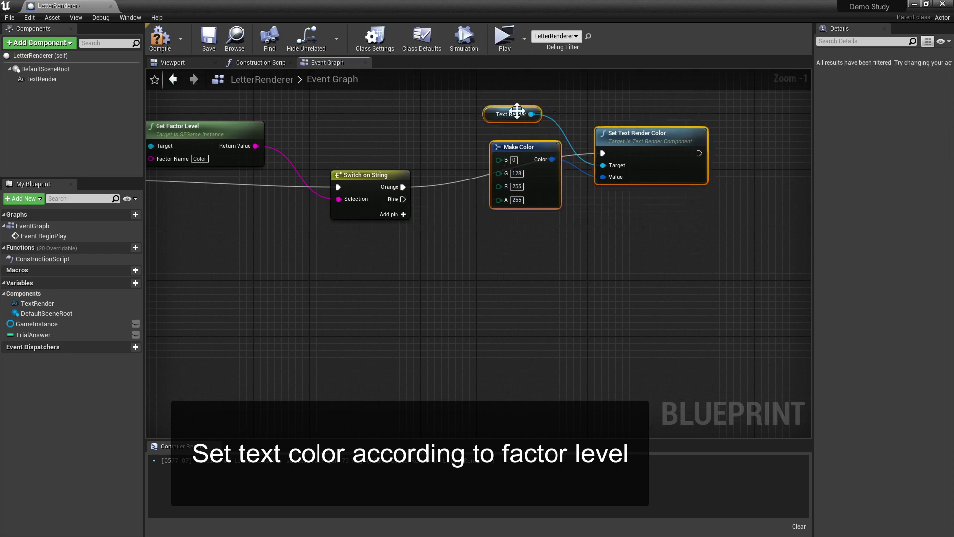
key(ctrl+c)
key(ctrl+v)
drag(403, 199, 610, 271)
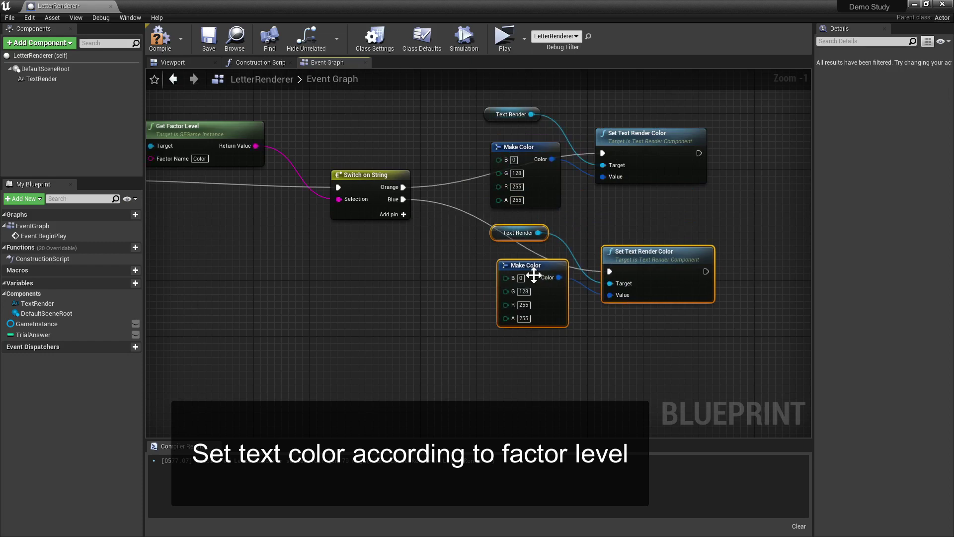
key(shift+Tab)
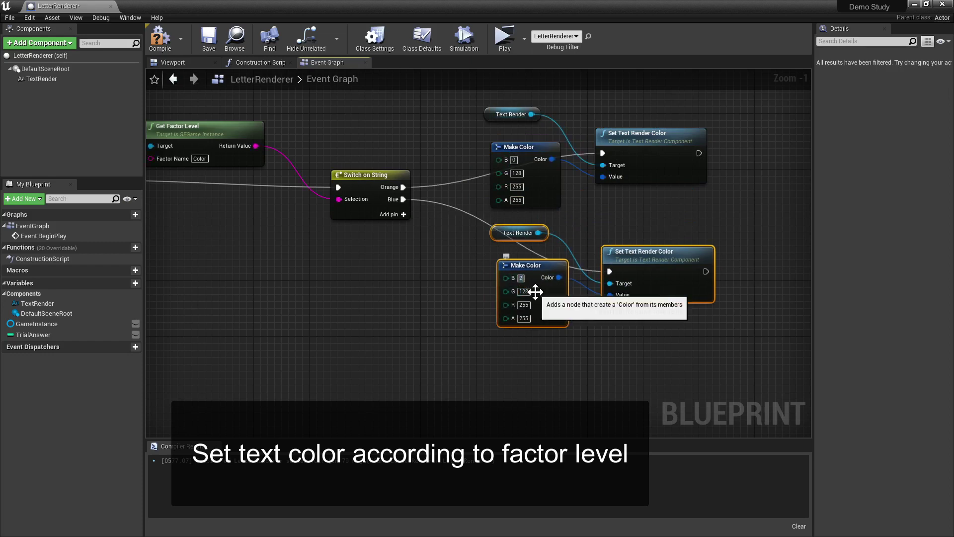
text(255)
key(Tab)
text(0)
key(Tab)
text(0)
click(411, 305)
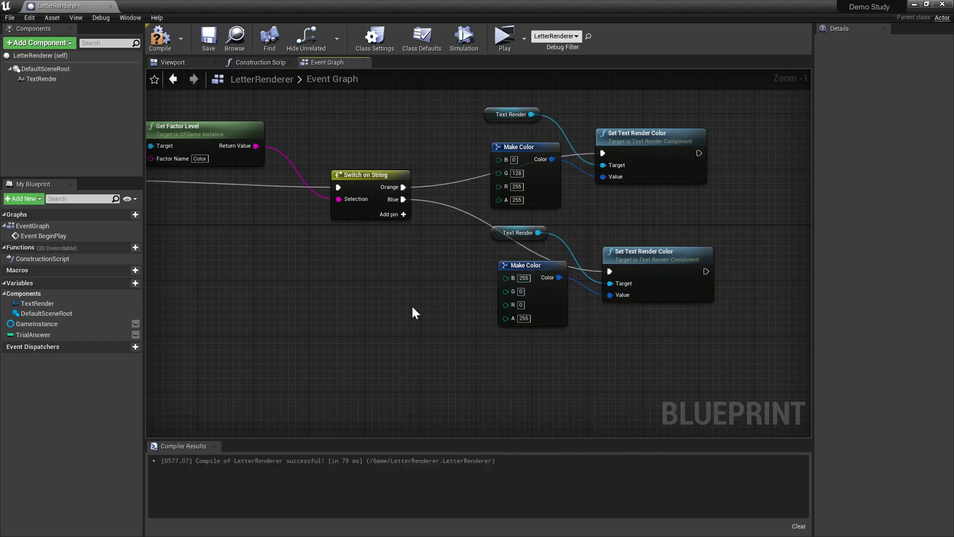
right_drag(412, 305, 450, 347)
scroll(247, 237, down, 2)
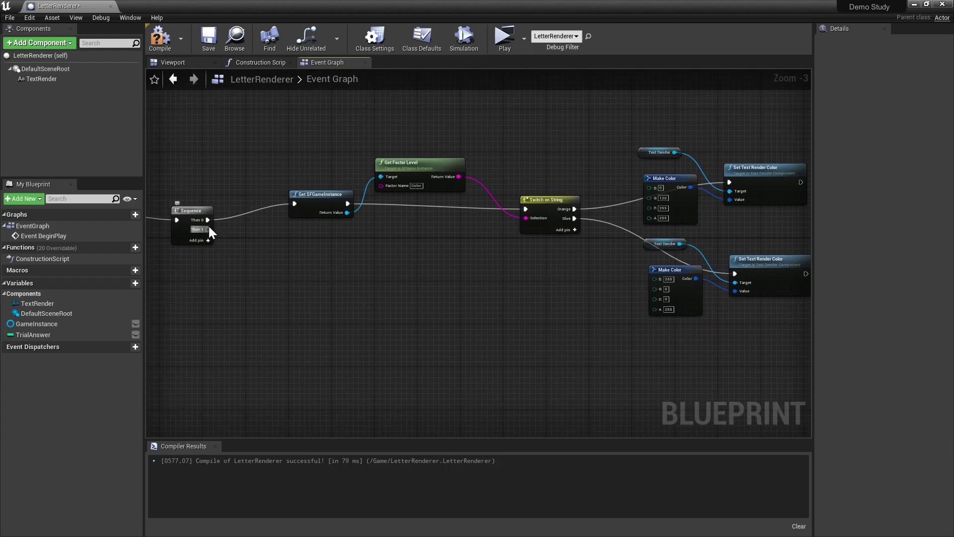
Duplicate the game instance and factor level nodes for Size, run from Sequence Then 1
drag(486, 283, 319, 145)
key(ctrl+c)
key(ctrl+v)
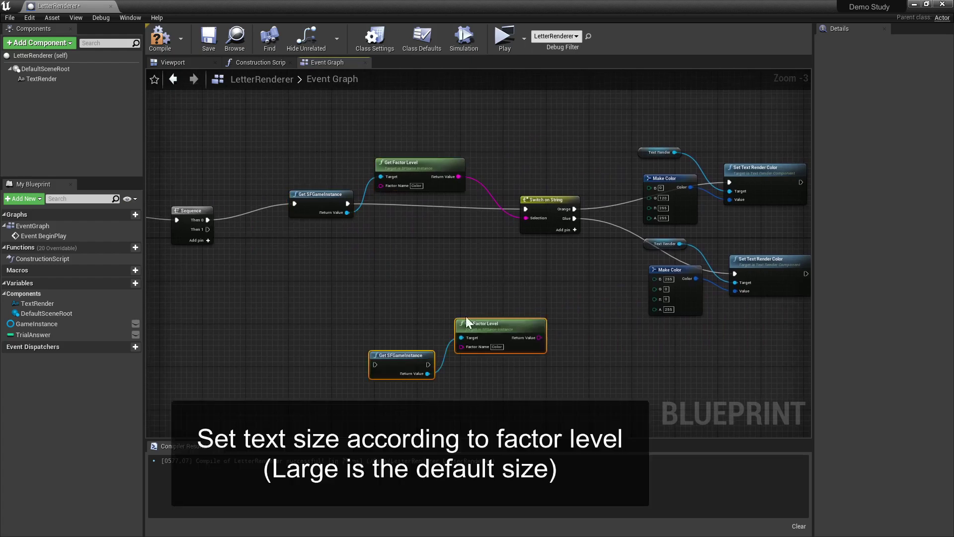
drag(378, 340, 296, 254)
drag(208, 230, 295, 279)
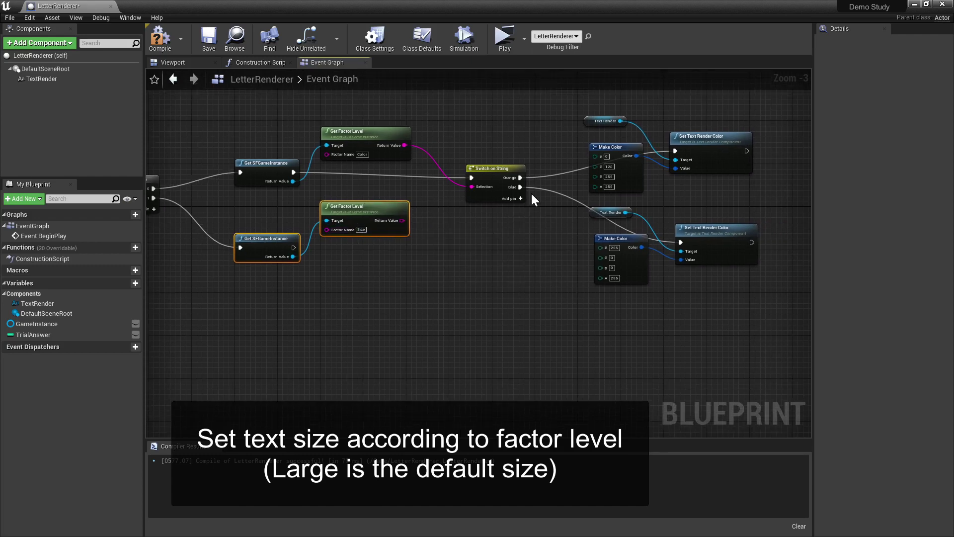
Add a copied Switch on String with Small and Large cases, selecting on the Size level
click(492, 172)
key(ctrl+c)
key(ctrl+v)
drag(294, 248, 465, 257)
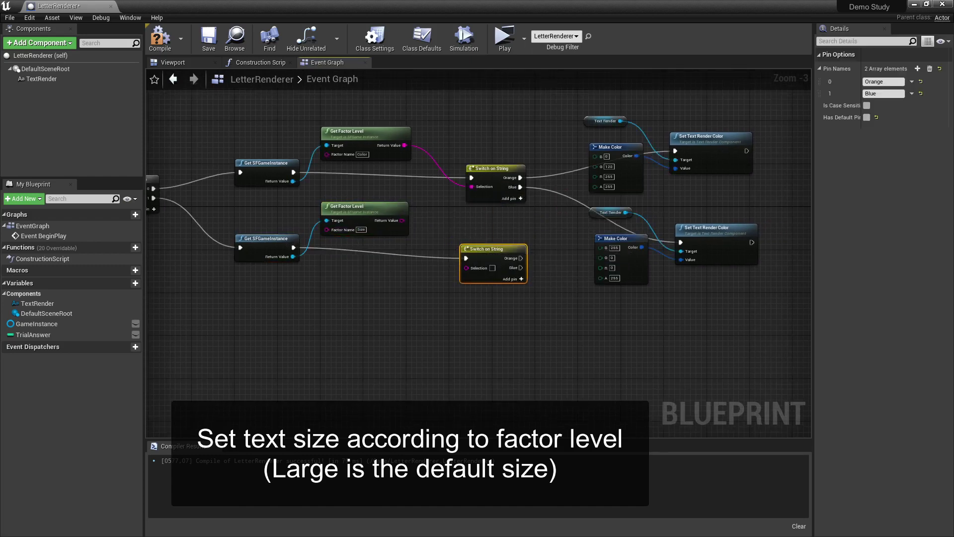
click(880, 82)
click(876, 93)
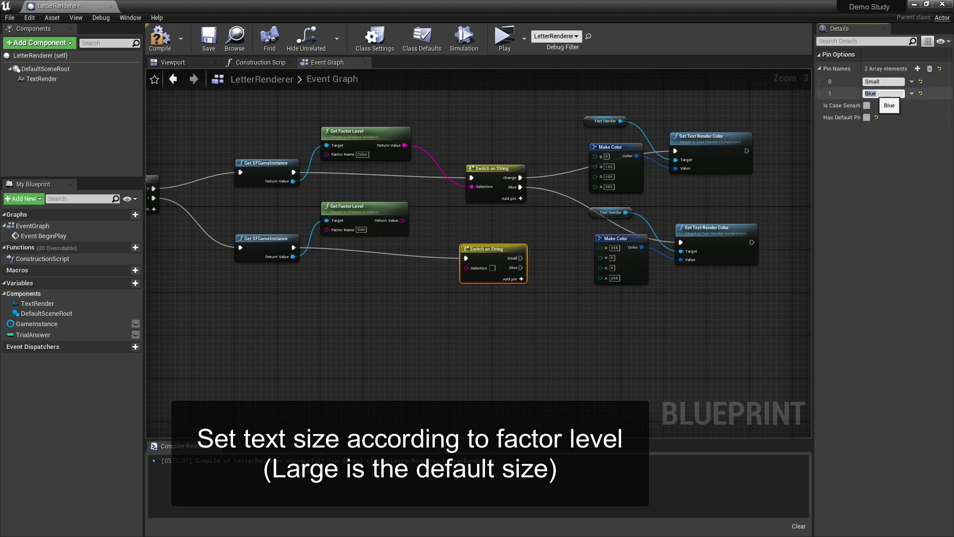
text(Large)
key(Return)
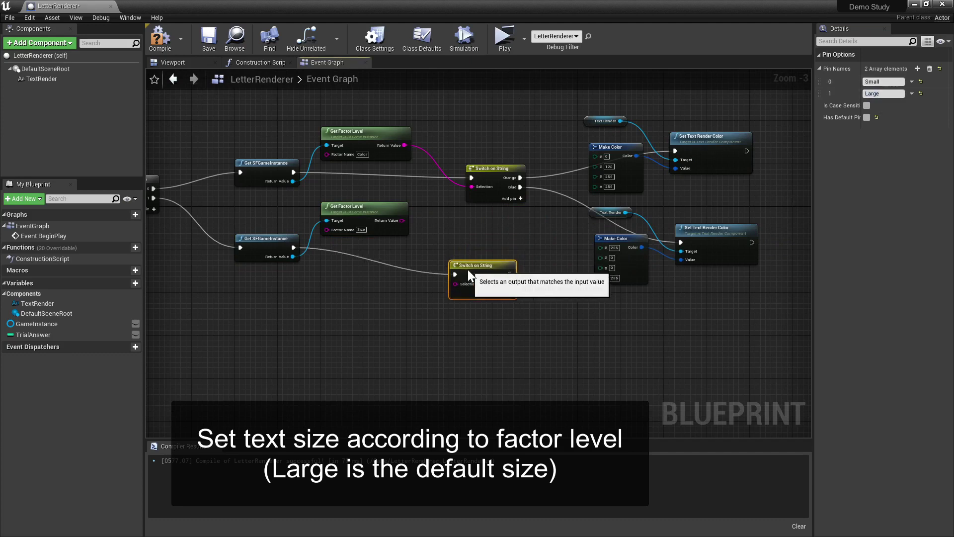
drag(510, 272, 494, 294)
drag(402, 221, 450, 289)
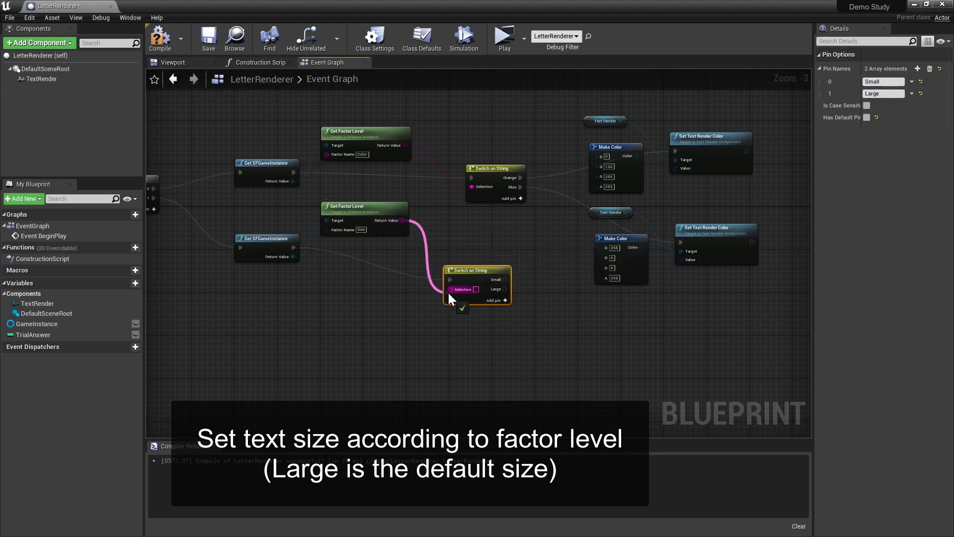
right_drag(450, 293, 255, 259)
drag(293, 244, 304, 266)
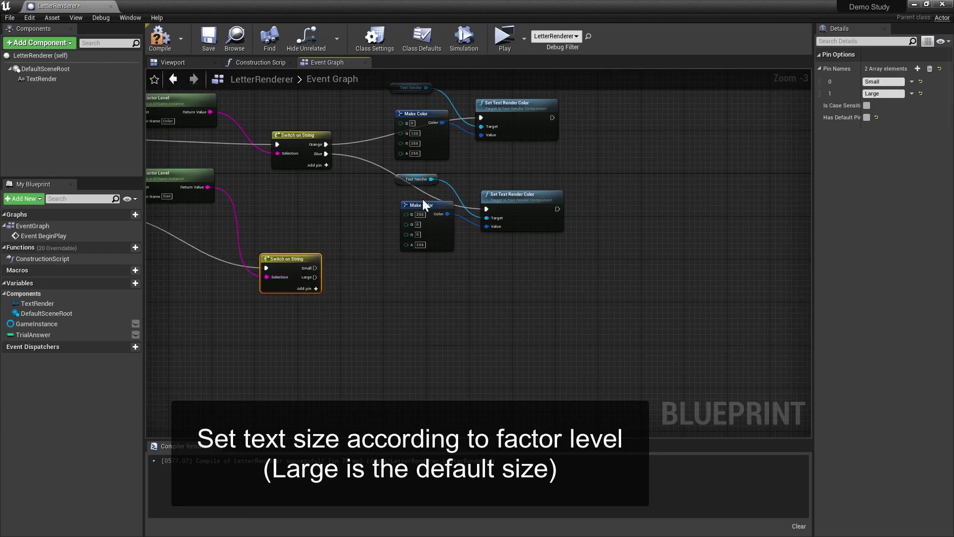
Duplicate the Text Render reference node
click(413, 179)
key(ctrl+c)
key(ctrl+v)
Wire the Small case into Set XScale (0,3) on the Text Render, chained into Set YScale
drag(389, 307, 451, 273)
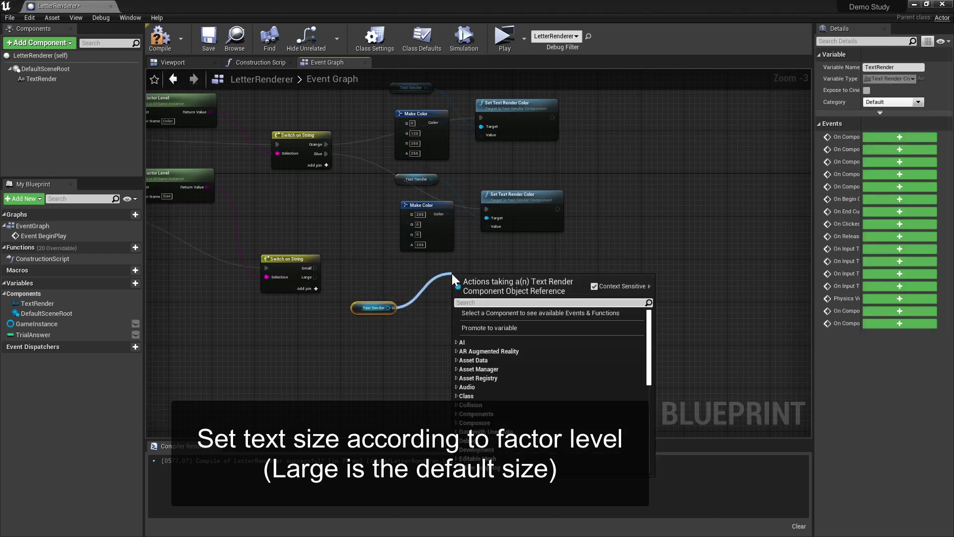
text(set xscale)
key(Return)
drag(315, 268, 457, 297)
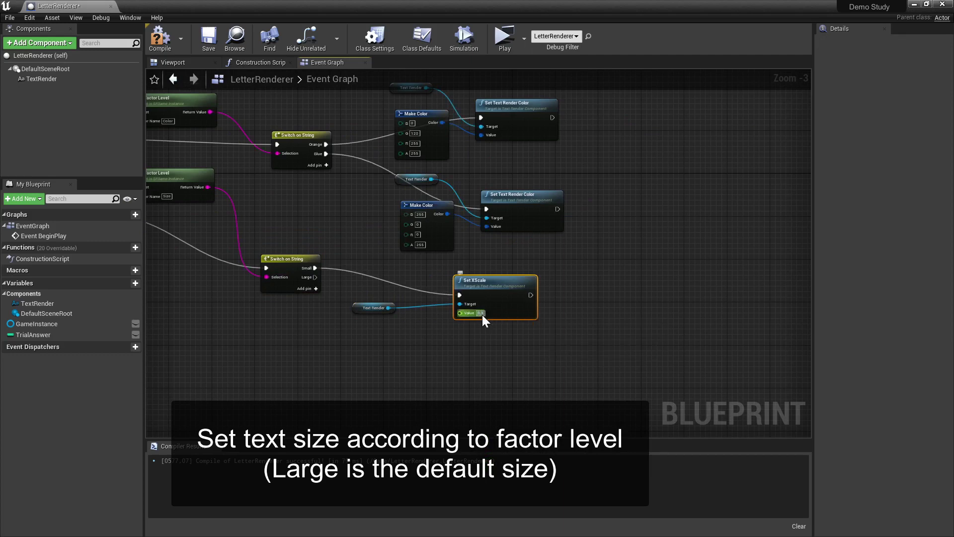
drag(492, 281, 492, 264)
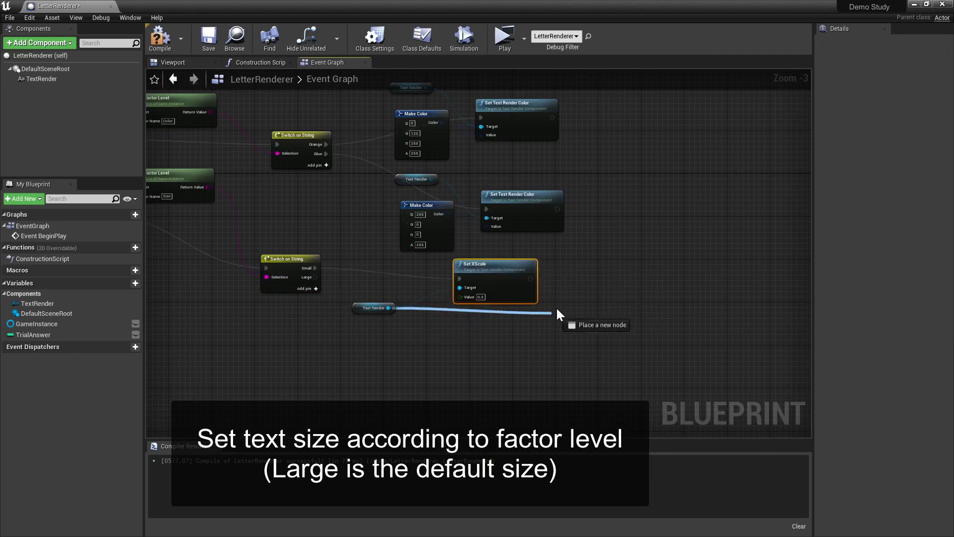
drag(388, 307, 532, 301)
key(Return)
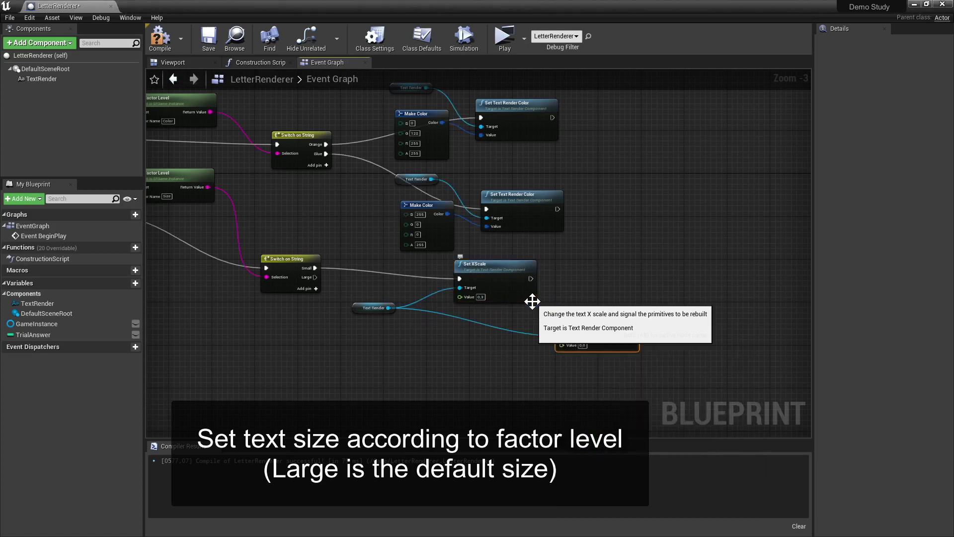
drag(529, 278, 588, 283)
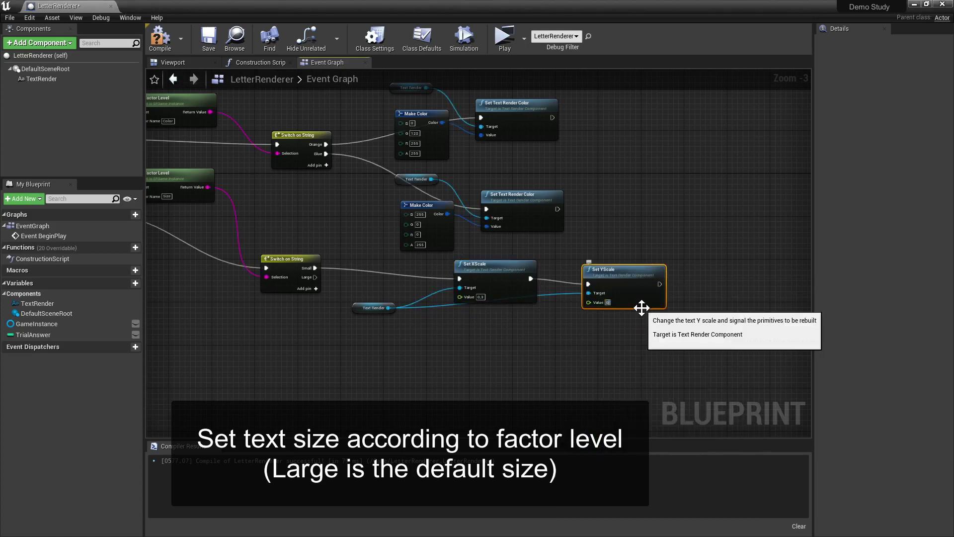
scroll(427, 372, down, 1)
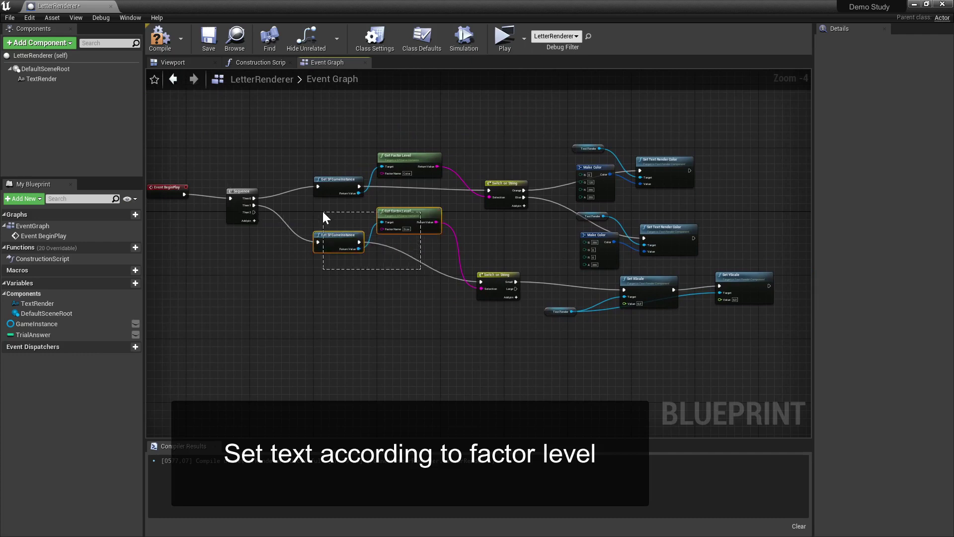
Paste a third copy of the factor nodes and set its Factor Name to Letter
key(ctrl+c)
key(ctrl+v)
drag(254, 212, 318, 368)
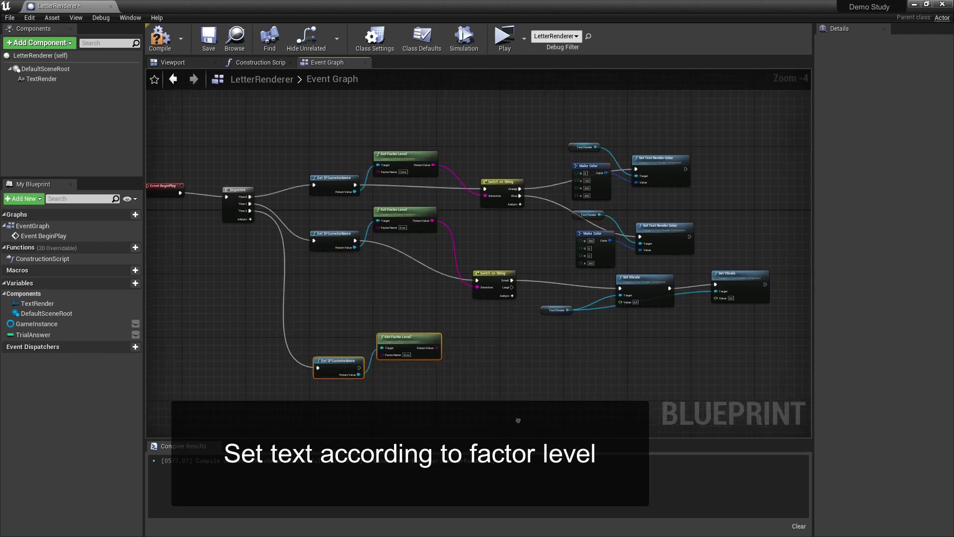
right_drag(518, 420, 435, 376)
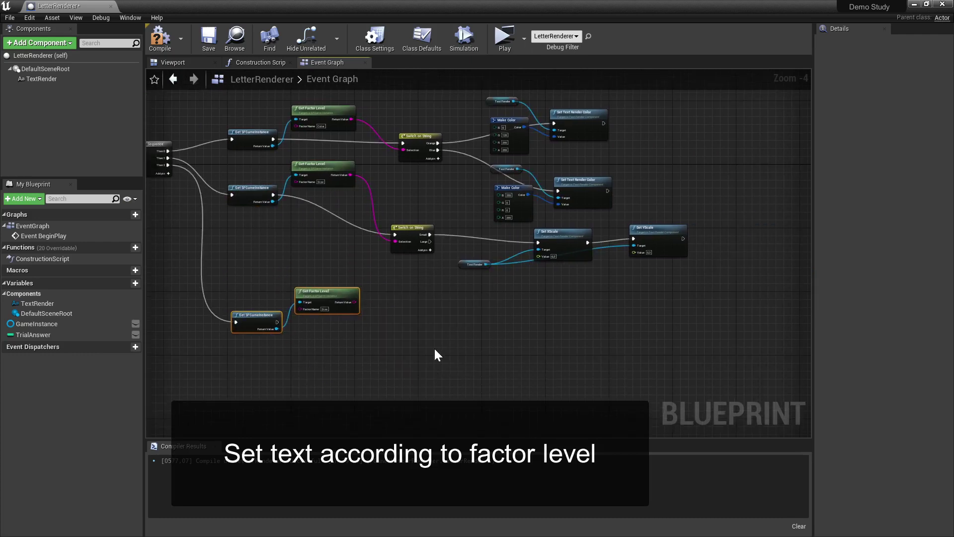
text(Letter)
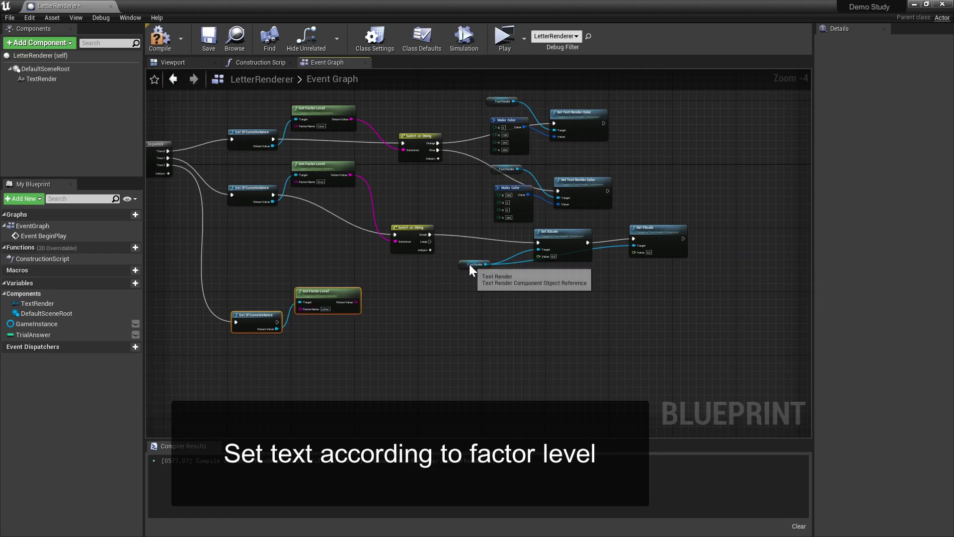
Add Set Text on the Text Render fed by the Letter level, and save the Blueprint
click(469, 264)
key(ctrl+c)
key(ctrl+v)
mouse_move(469, 280)
mouse_down()
mouse_move(388, 281)
mouse_move(445, 312)
mouse_up()
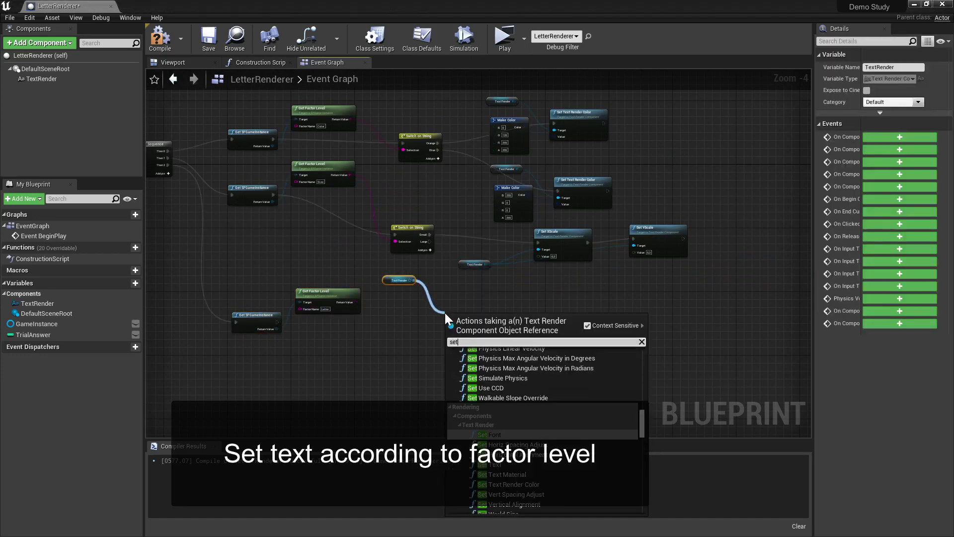
text(sette)
click(485, 407)
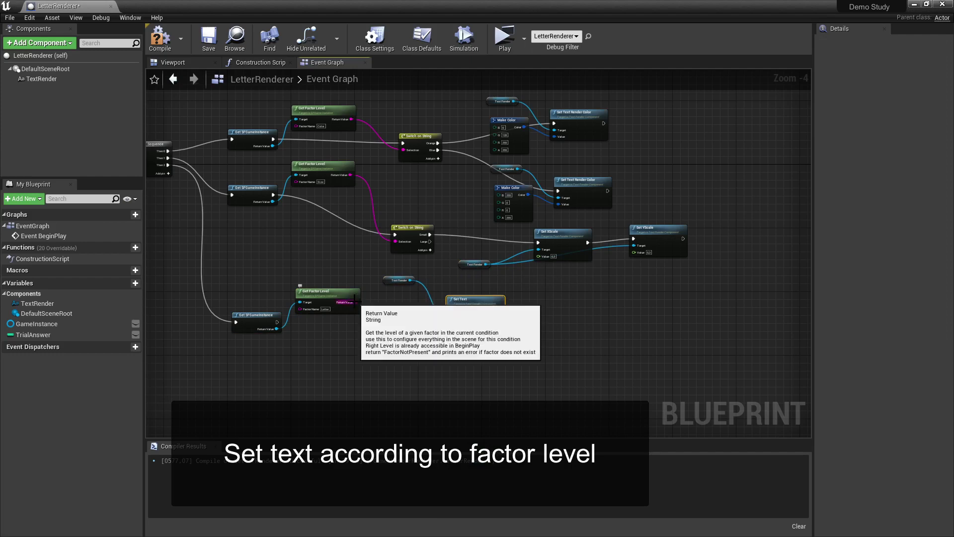
drag(357, 302, 452, 326)
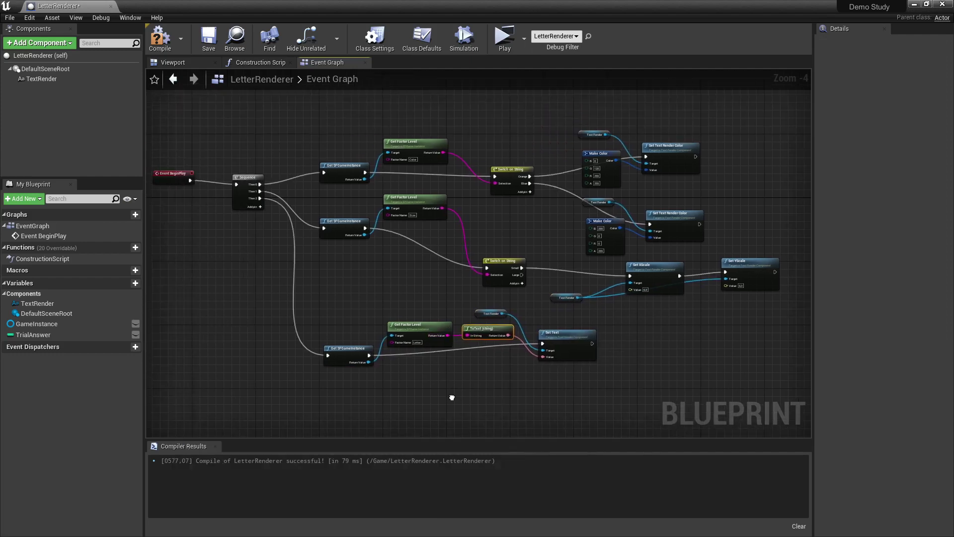
click(197, 45)
right_drag(472, 394, 257, 273)
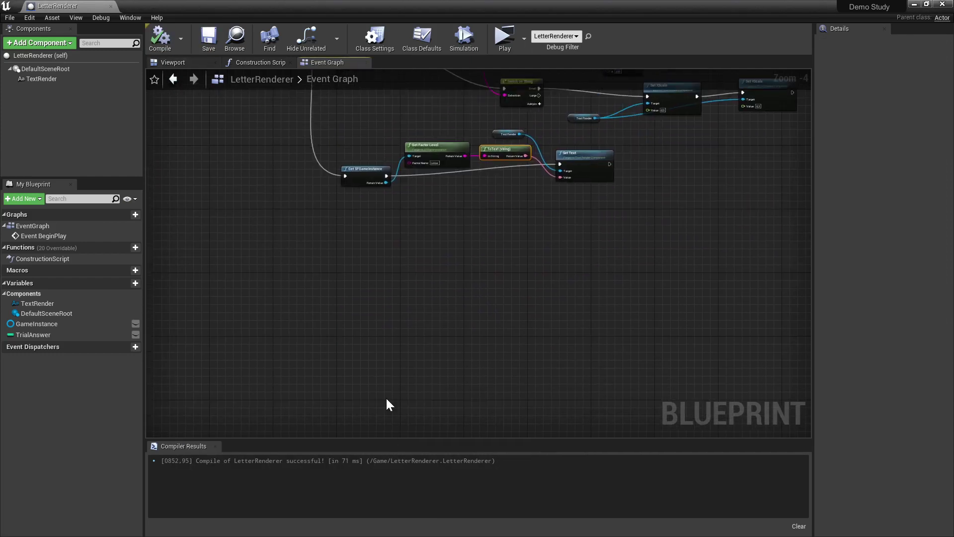
Add the AnswerGoodVisibility event feeding a Log Data that logs Visibility as Good
right_click(257, 270)
text(answer)
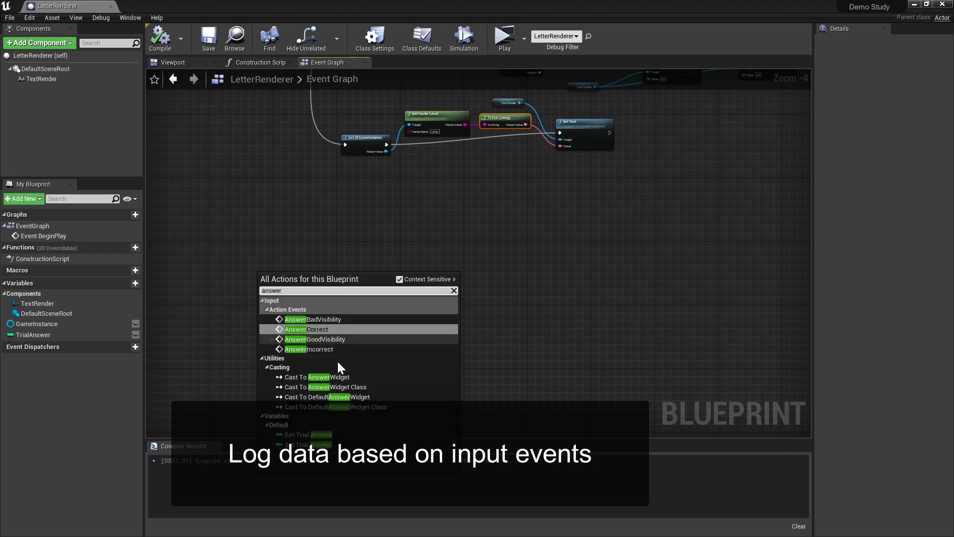
click(308, 324)
drag(322, 280, 392, 278)
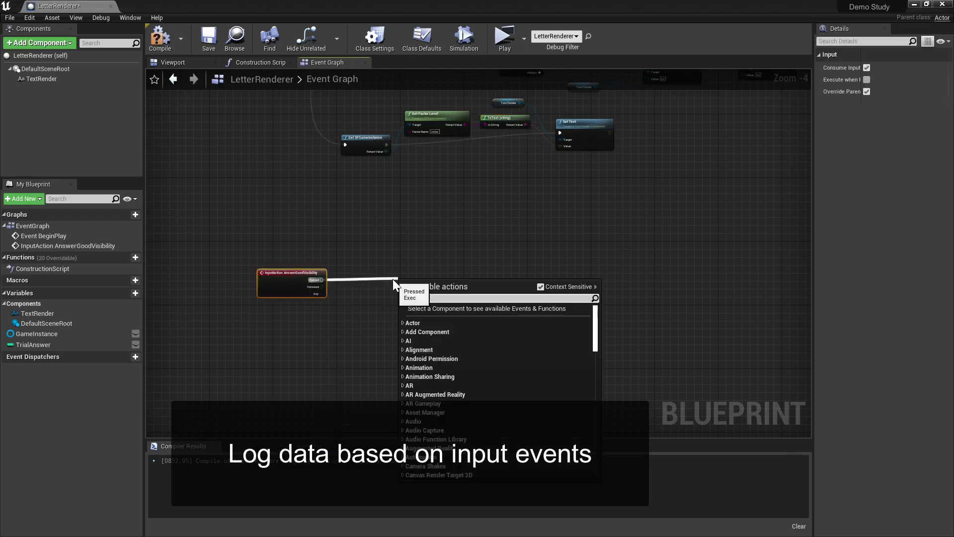
text(log)
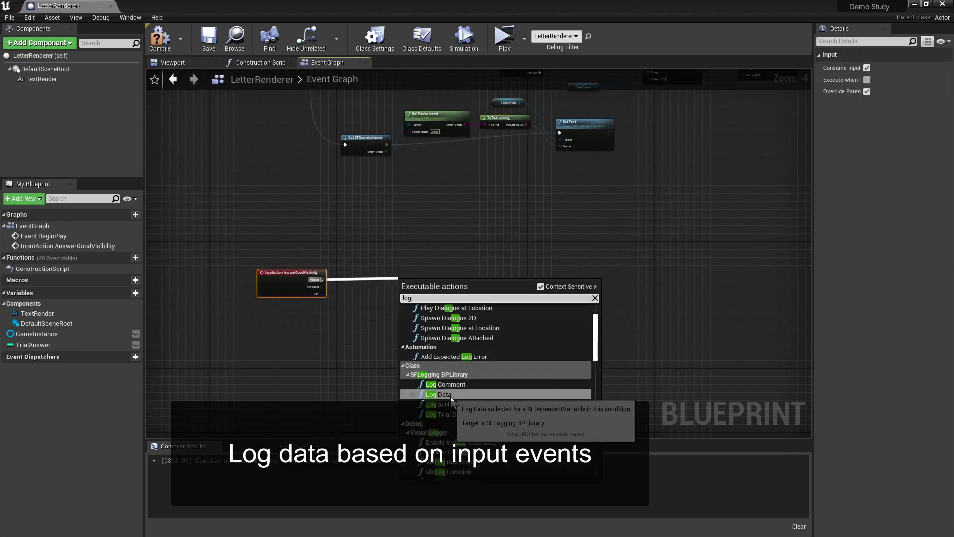
click(439, 394)
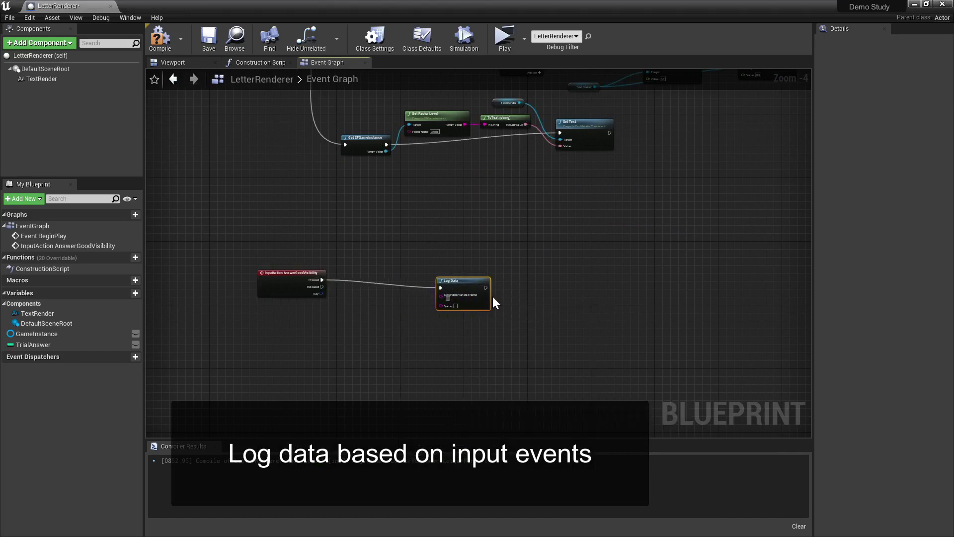
text(Visibility)
scroll(492, 294, up, 3)
right_drag(441, 255, 584, 246)
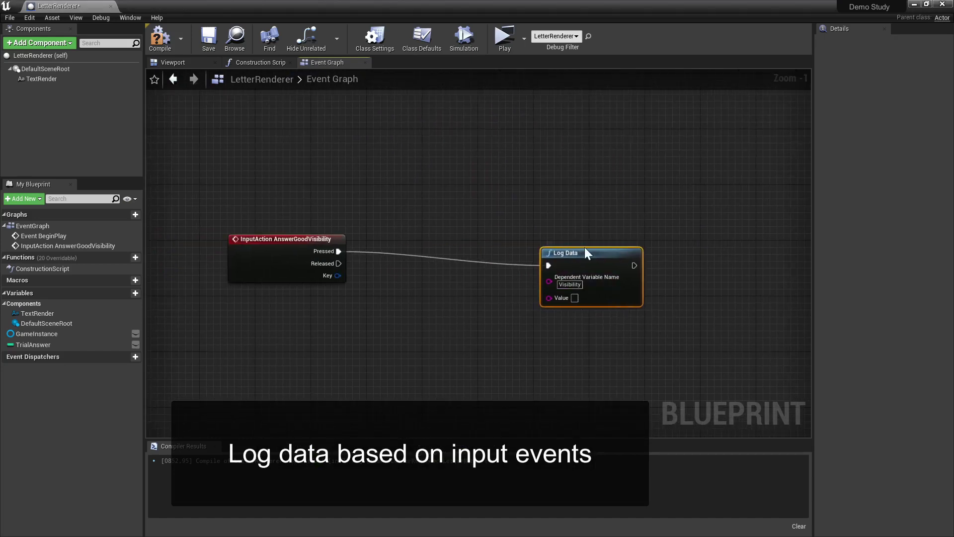
key(q)
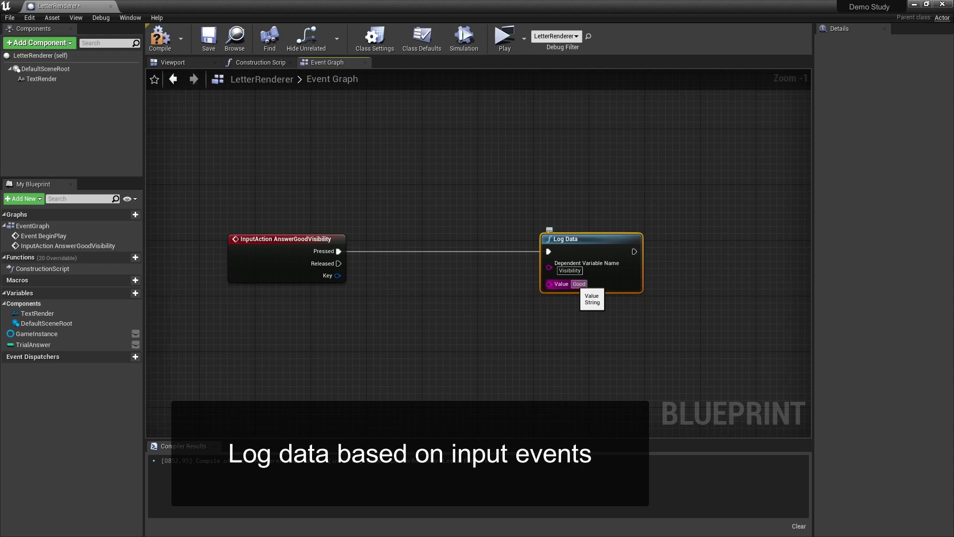
click(419, 329)
Add an AnswerBadVisibility event wired to a copied Log Data with Value Bad
right_click(241, 366)
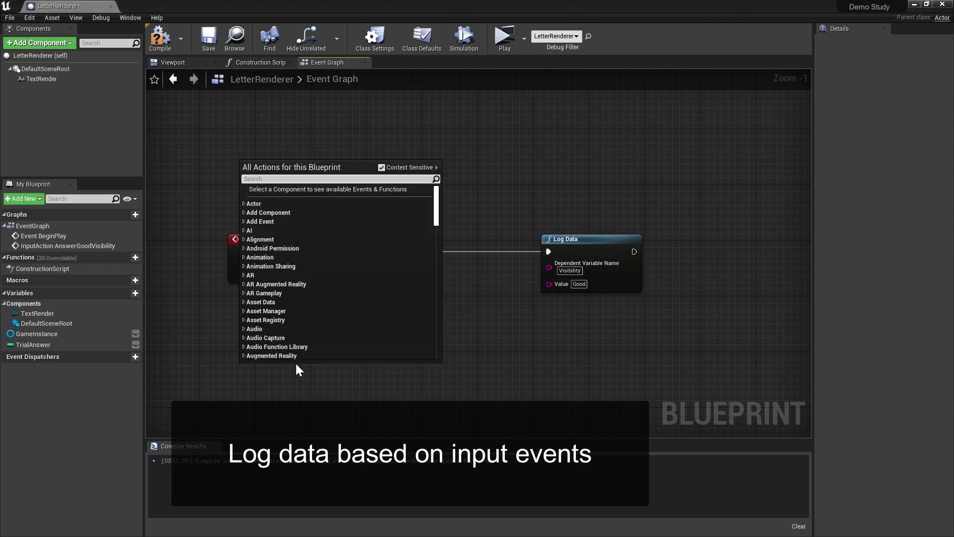
text(answerbad)
key(Return)
drag(280, 373, 274, 325)
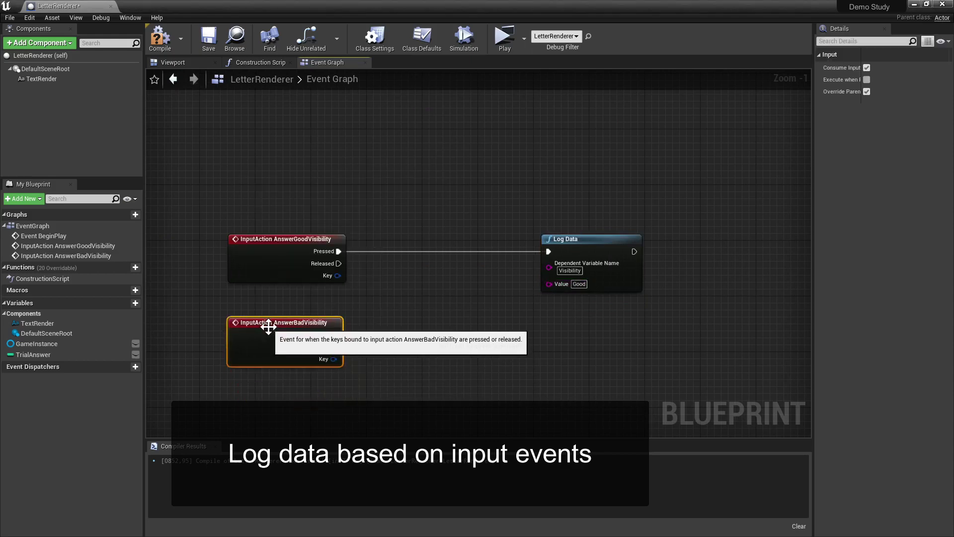
click(599, 240)
key(ctrl+c)
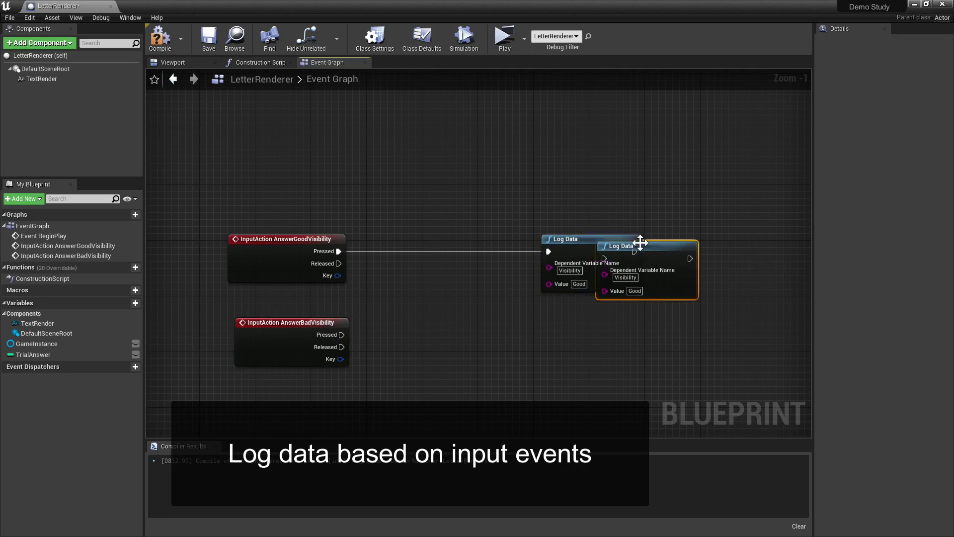
key(ctrl+v)
drag(341, 335, 555, 336)
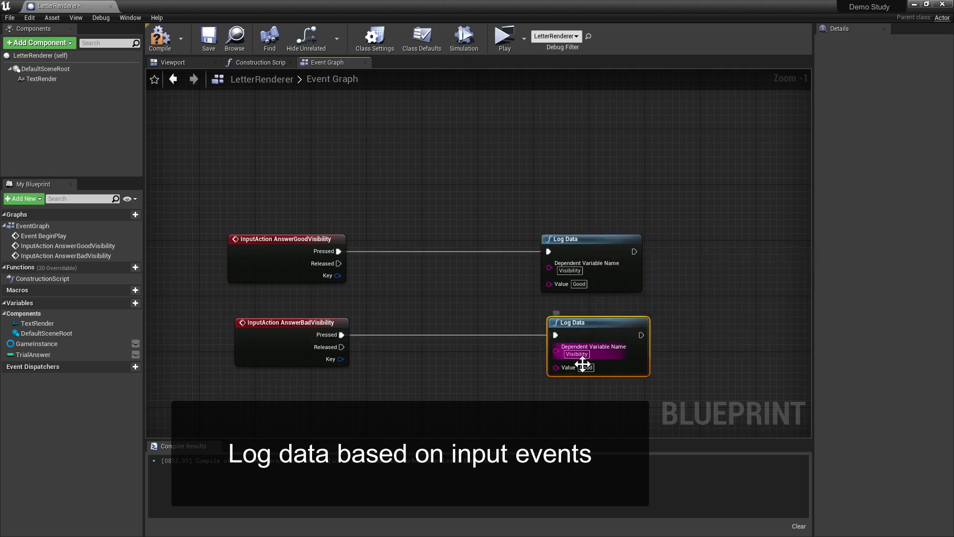
click(579, 367)
text(Bad)
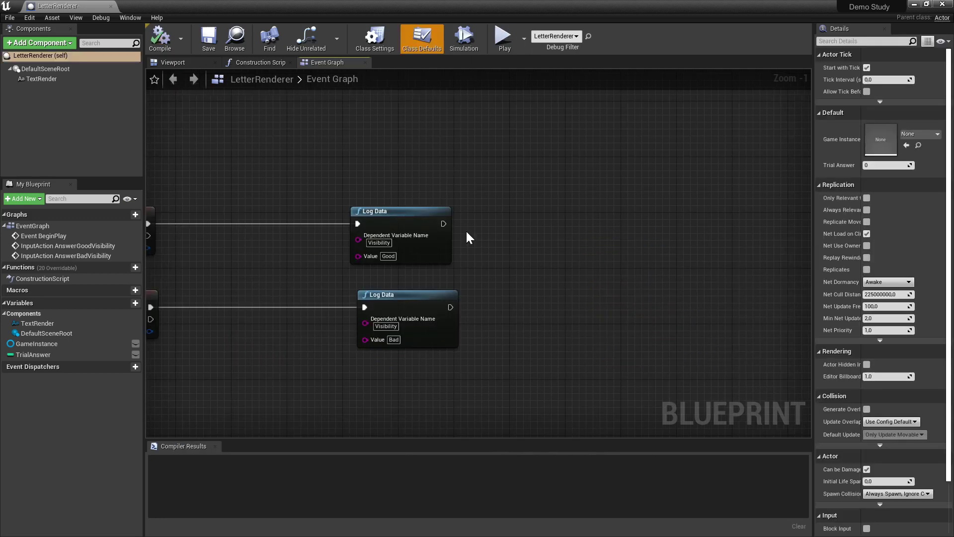
Chain Get SFGameInstance and Next Condition after the first Log Data
drag(443, 223, 500, 224)
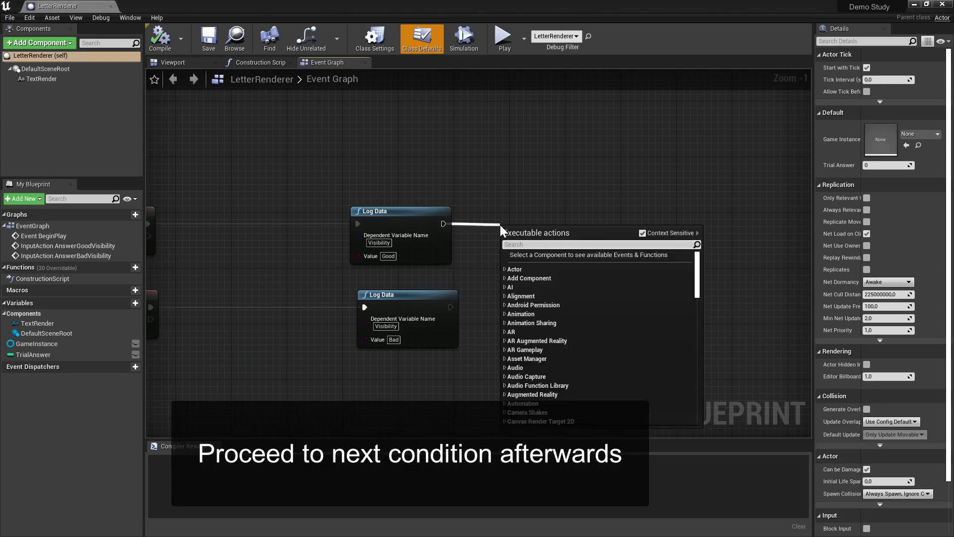
text(get sgameinstance)
key(Return)
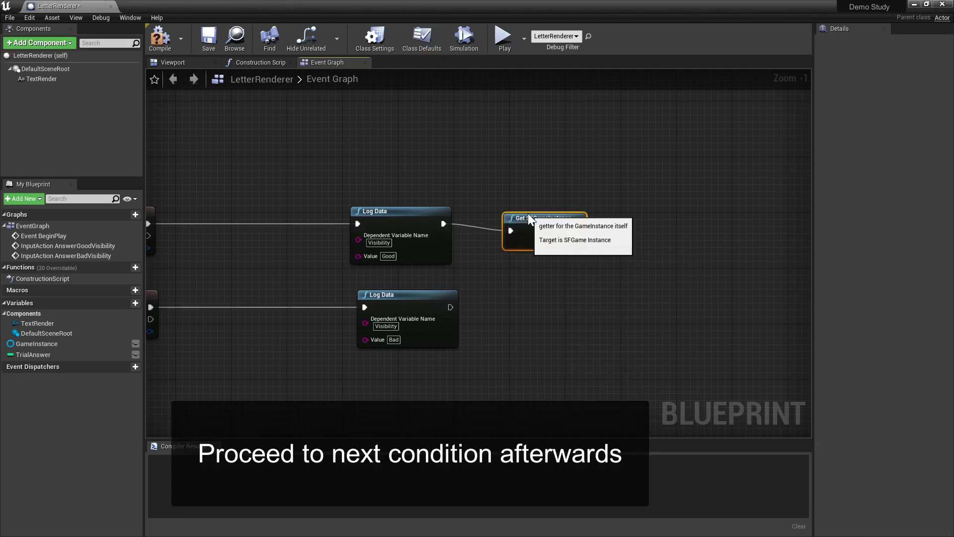
drag(578, 235, 631, 239)
text(next condition)
key(Return)
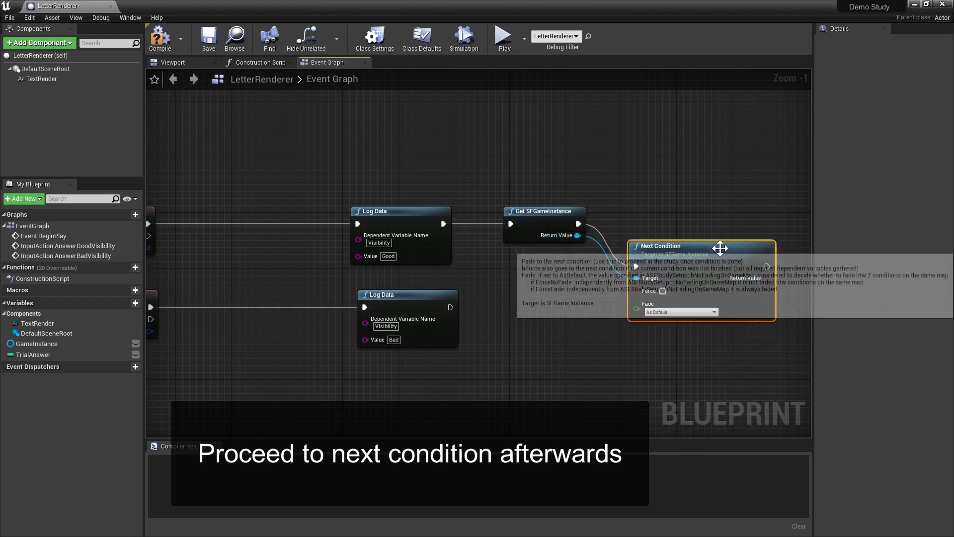
drag(720, 247, 727, 206)
Copy both nodes and wire them after the second Log Data
drag(541, 191, 542, 195)
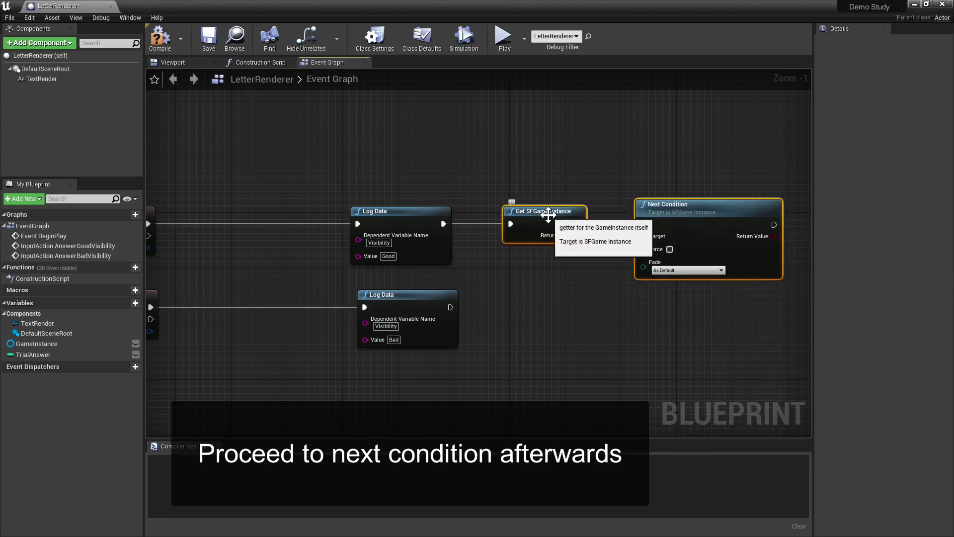
key(ctrl+c)
key(ctrl+v)
drag(726, 334, 644, 288)
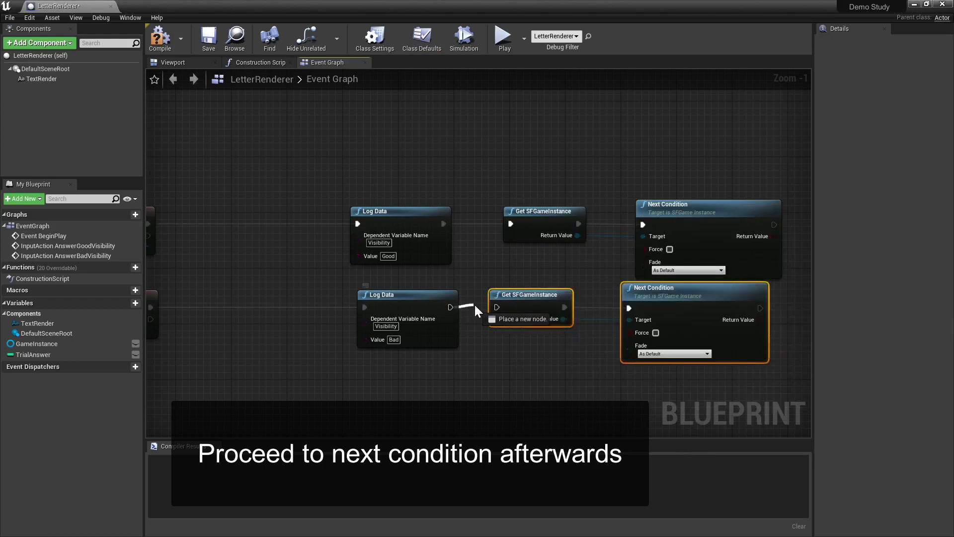
drag(450, 307, 490, 304)
click(499, 307)
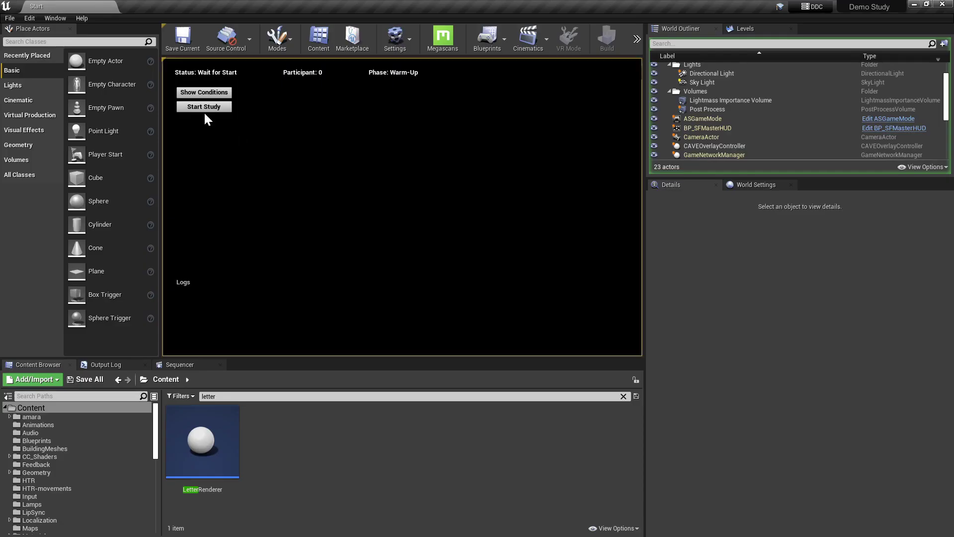
Start the study and answer Good, Bad, Good visibility for the first three conditions
click(204, 108)
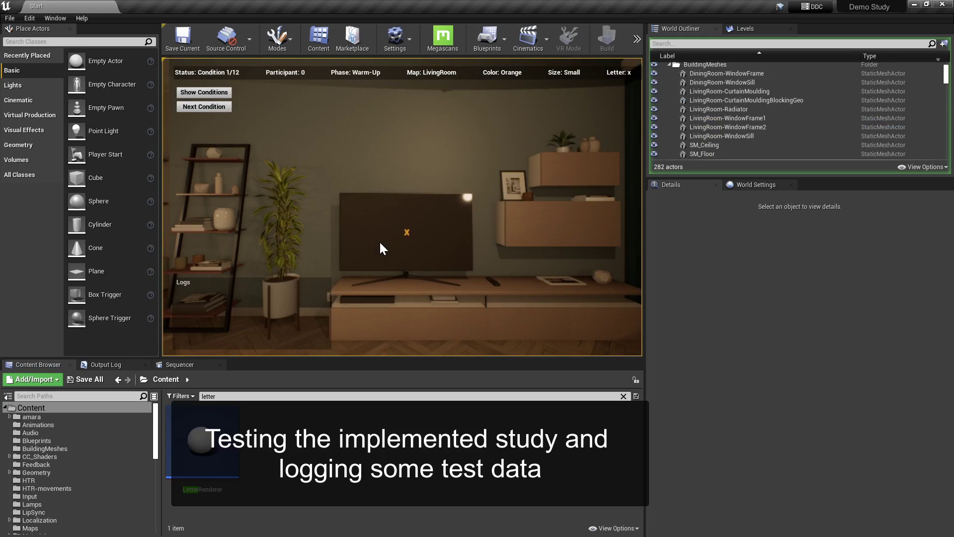
key(g)
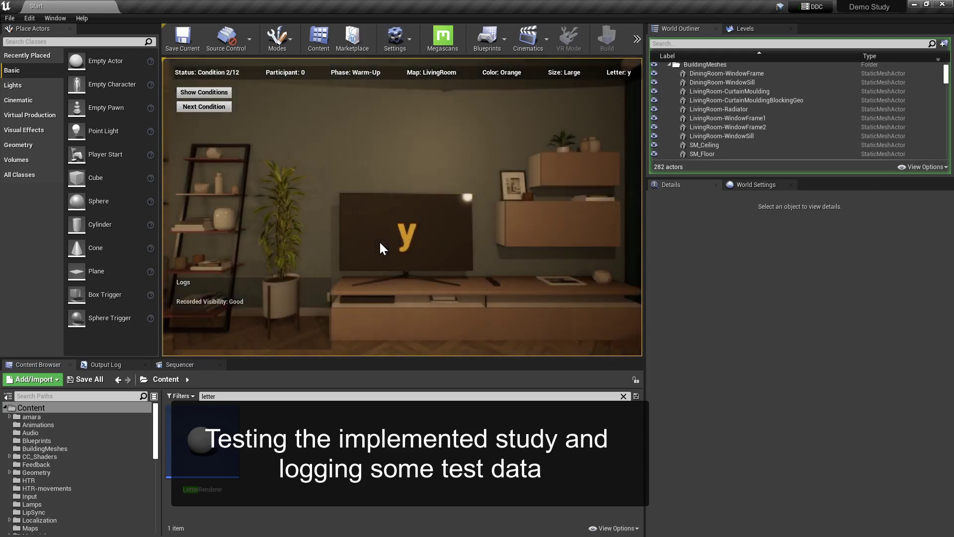
key(b)
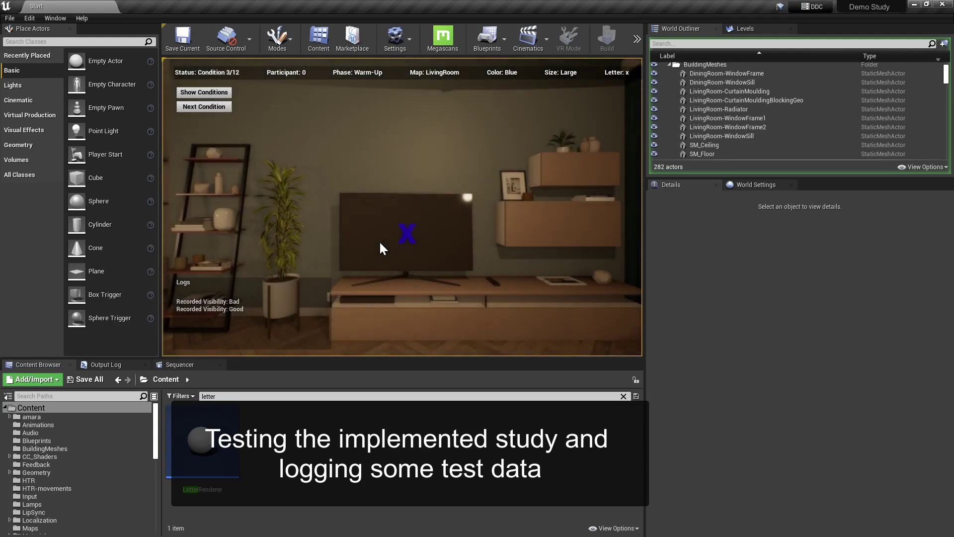
click(379, 240)
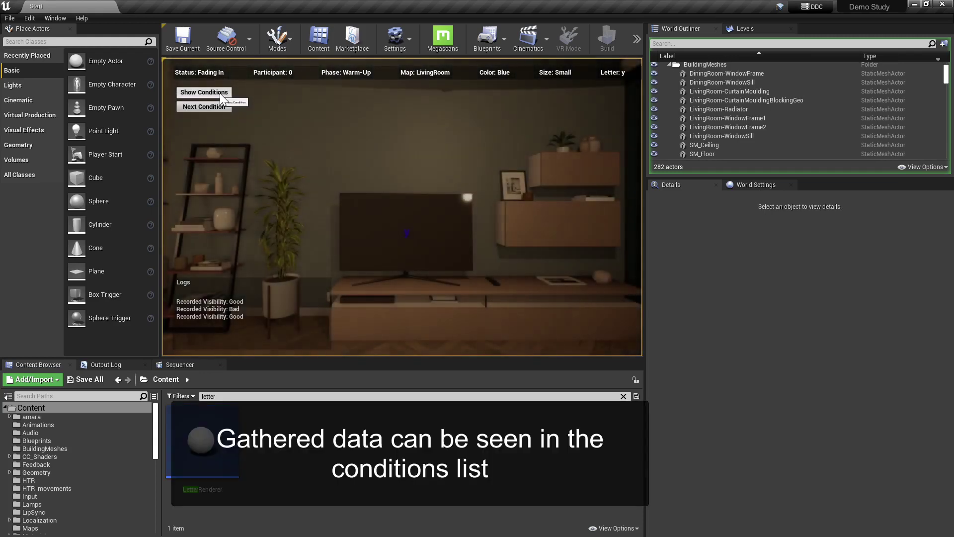
Use the conditions list to jump to Block1 condition 7/12, then back to Warm-Up Blue Small y
click(219, 94)
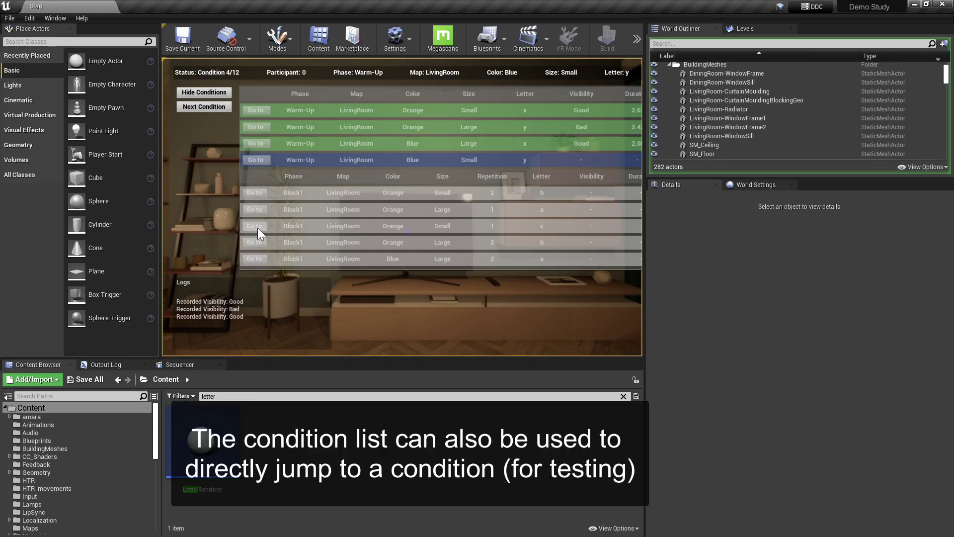
click(253, 226)
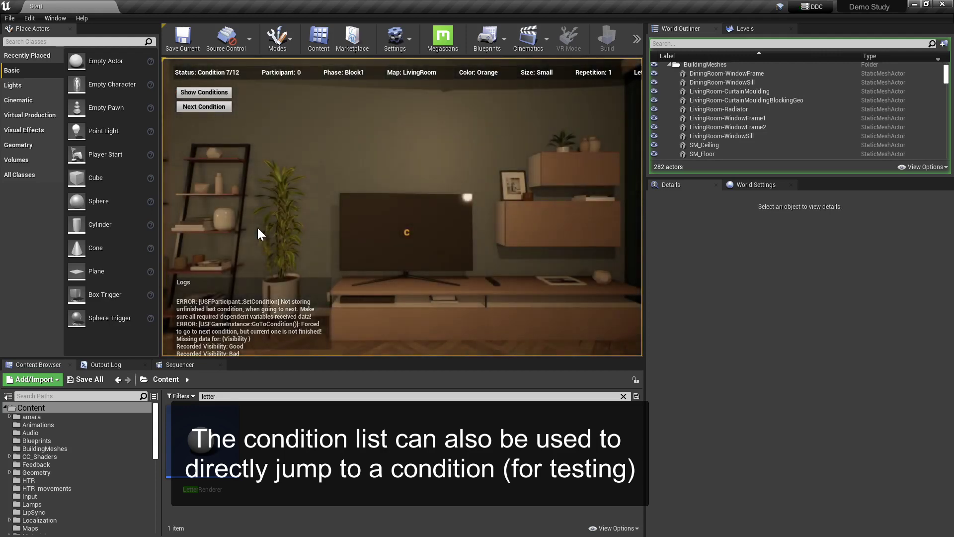
click(227, 94)
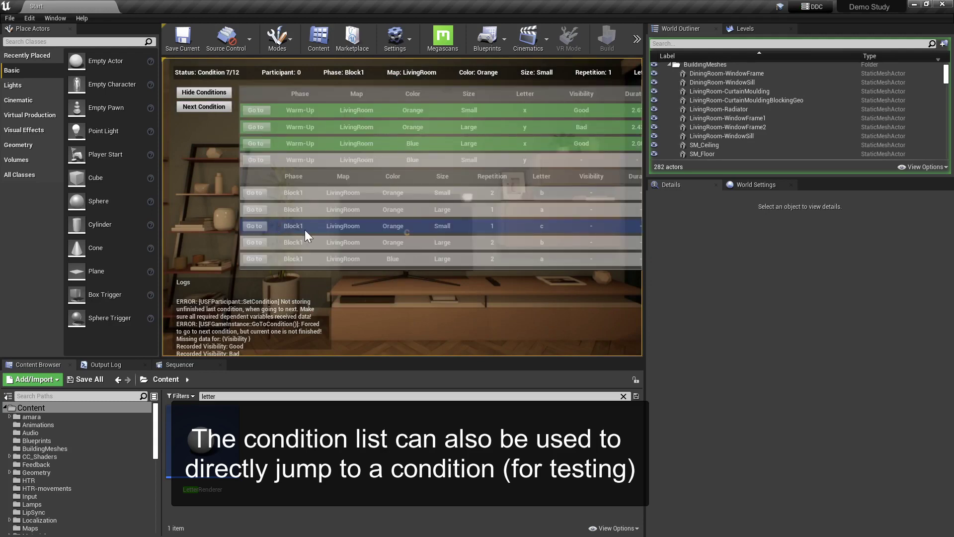
click(309, 255)
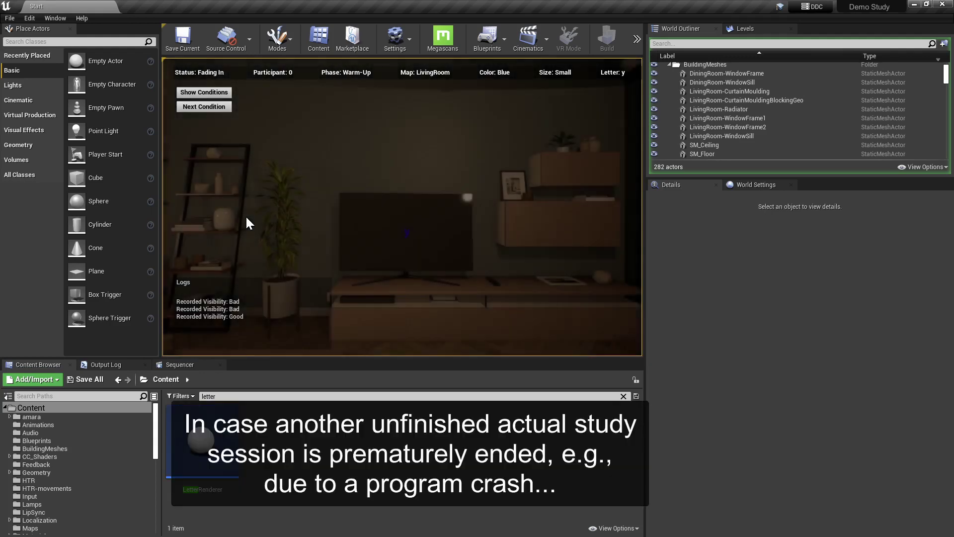
Restart the study and resume the last participant from the unfinished-run warning via Continue Participant
click(210, 95)
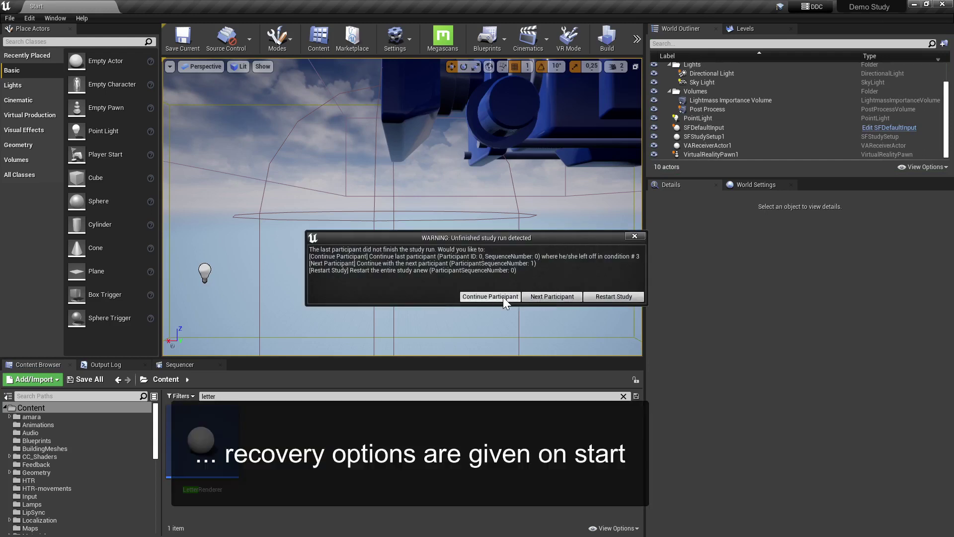
click(502, 296)
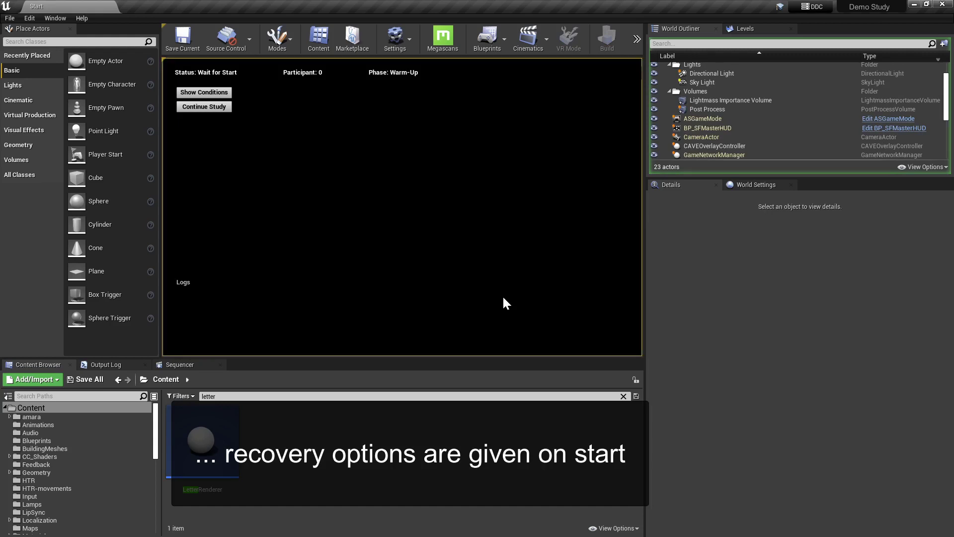
Resume at condition 4, verify the restored answers in Show Conditions, and answer Bad
click(214, 109)
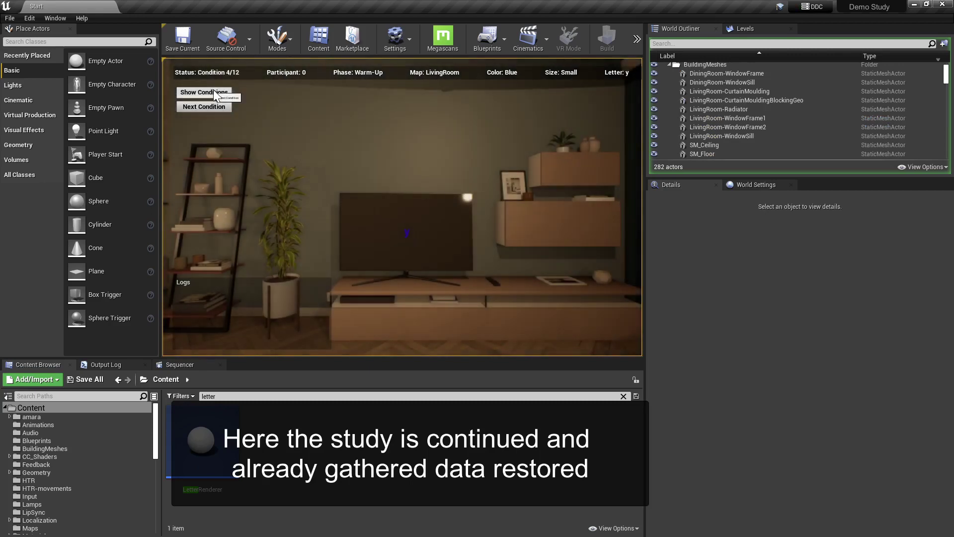
click(213, 93)
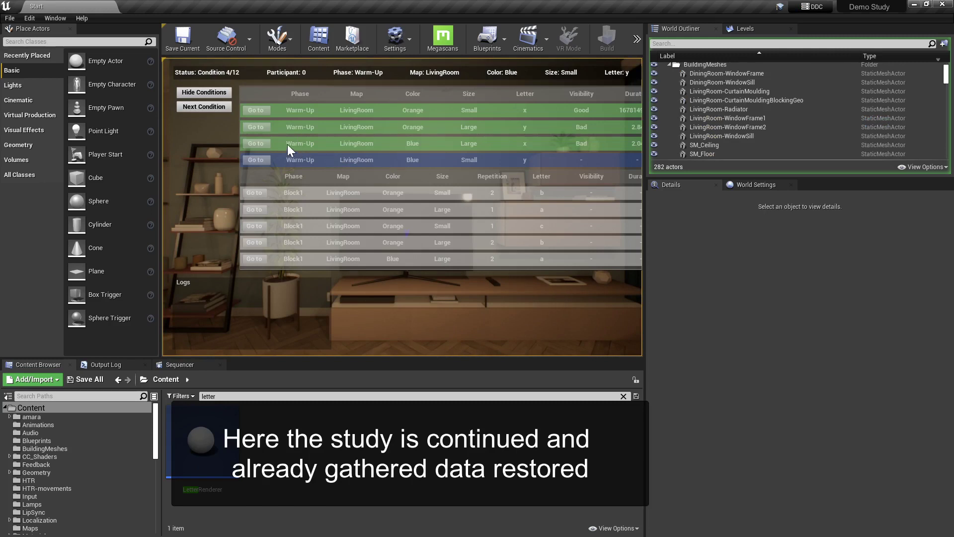
click(212, 94)
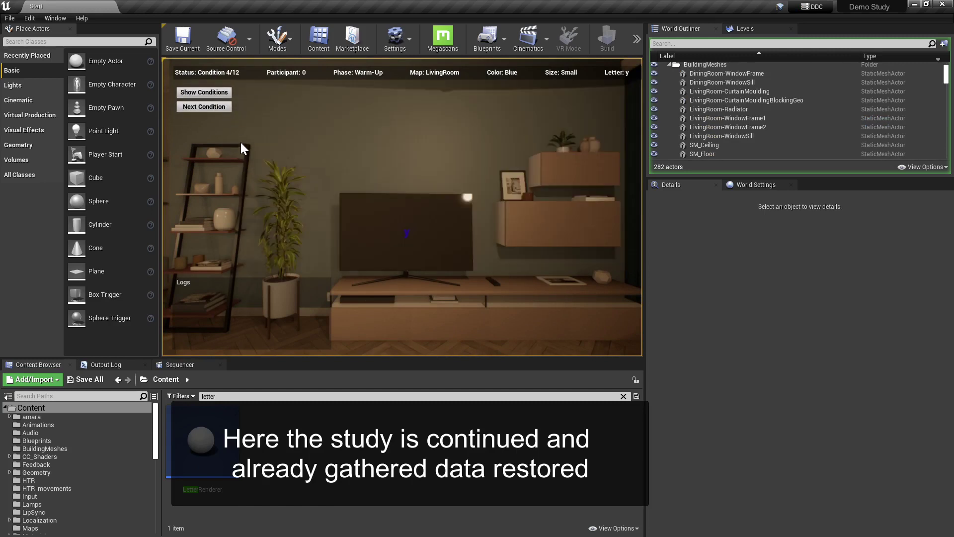
click(243, 147)
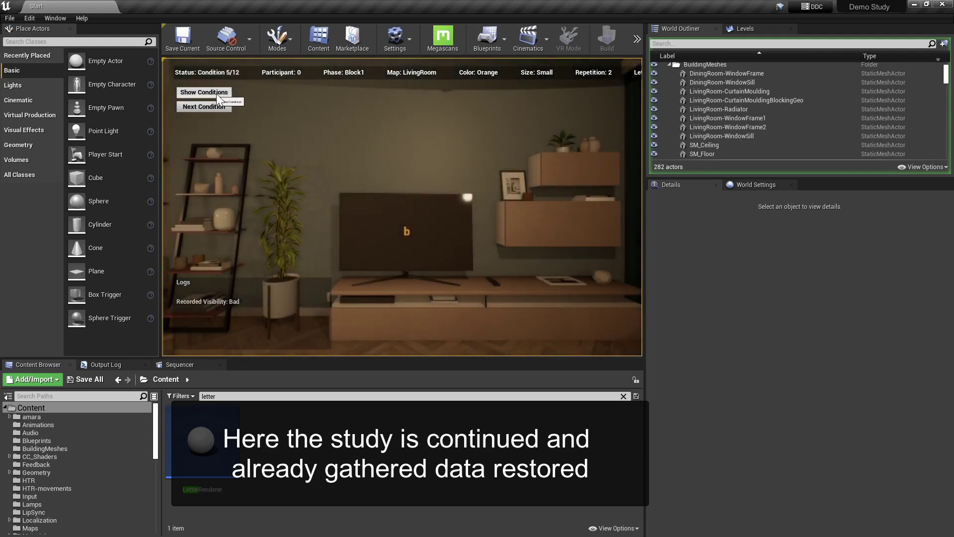
click(216, 93)
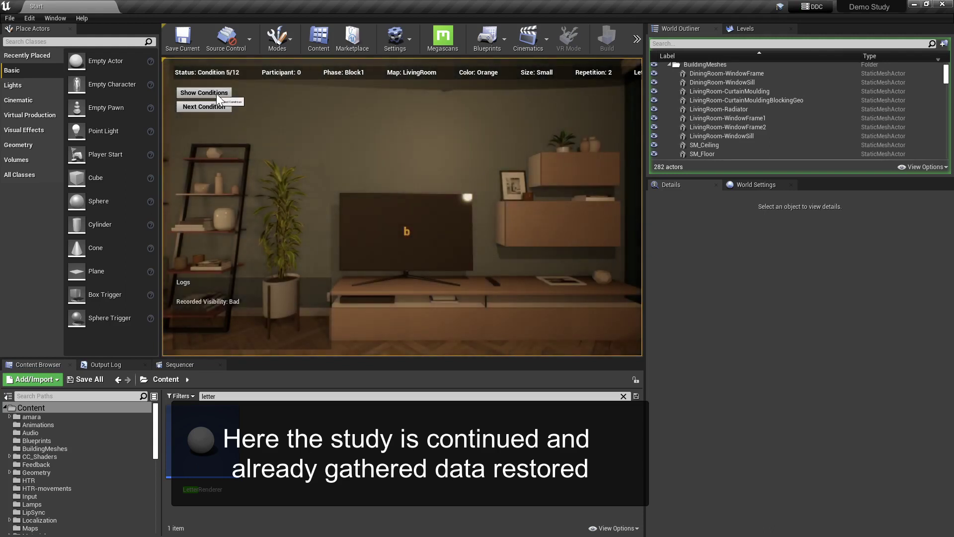